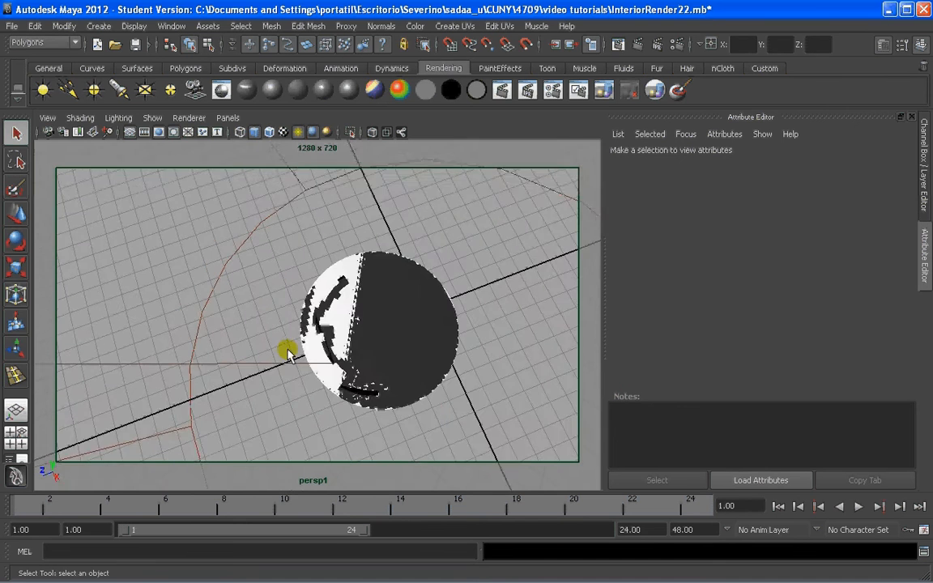
- Create a point light at the scene origin and raise it about 1.9 units along Y
alt+drag(288, 352, 259, 267)
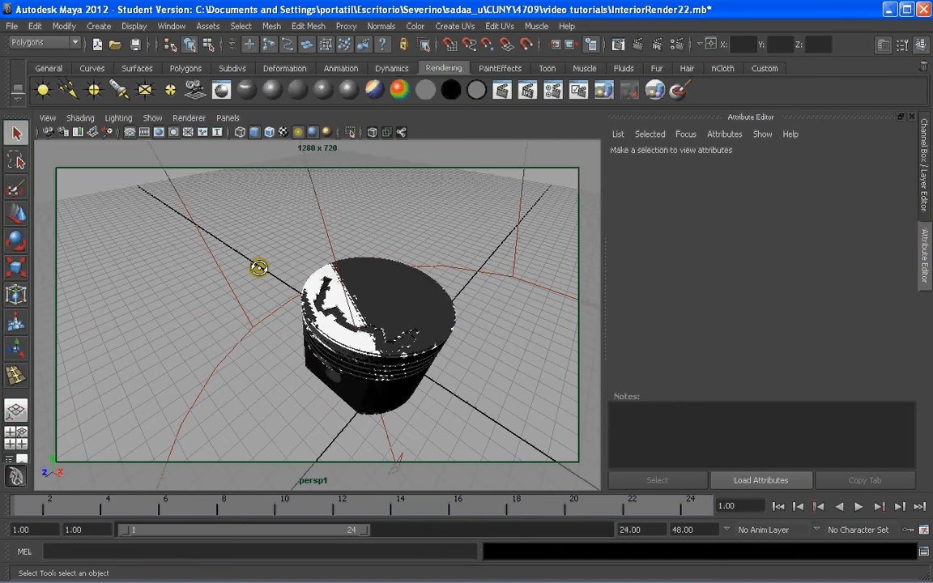
click(95, 90)
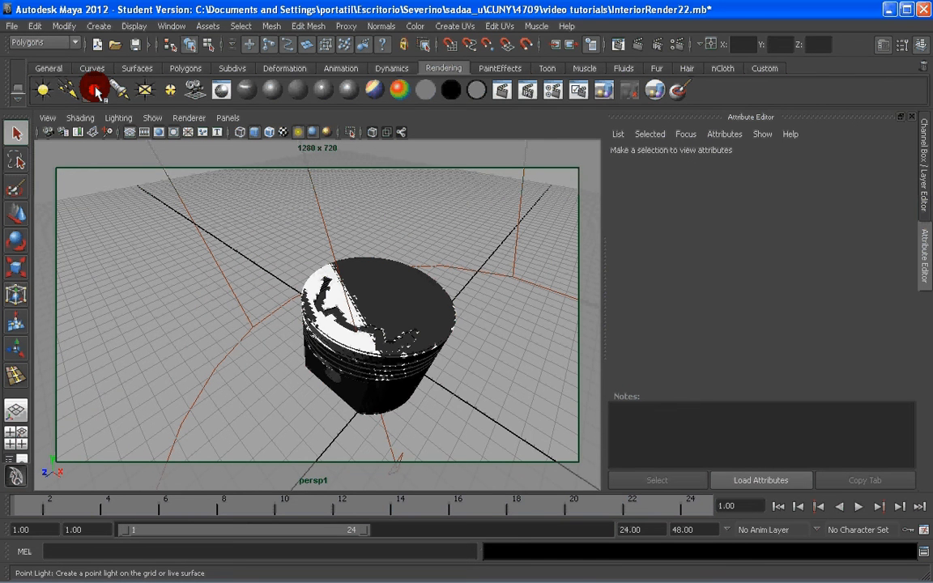
key(w)
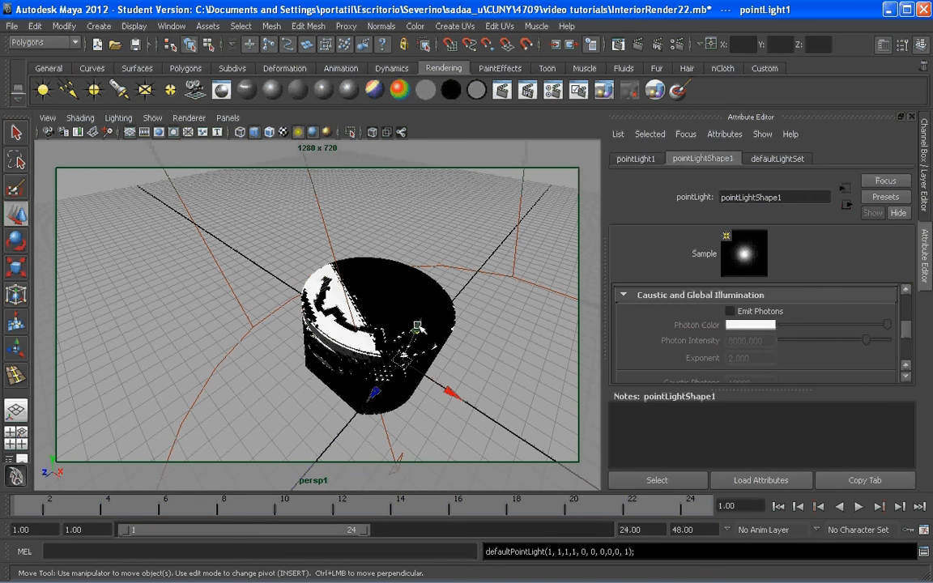
drag(417, 326, 429, 303)
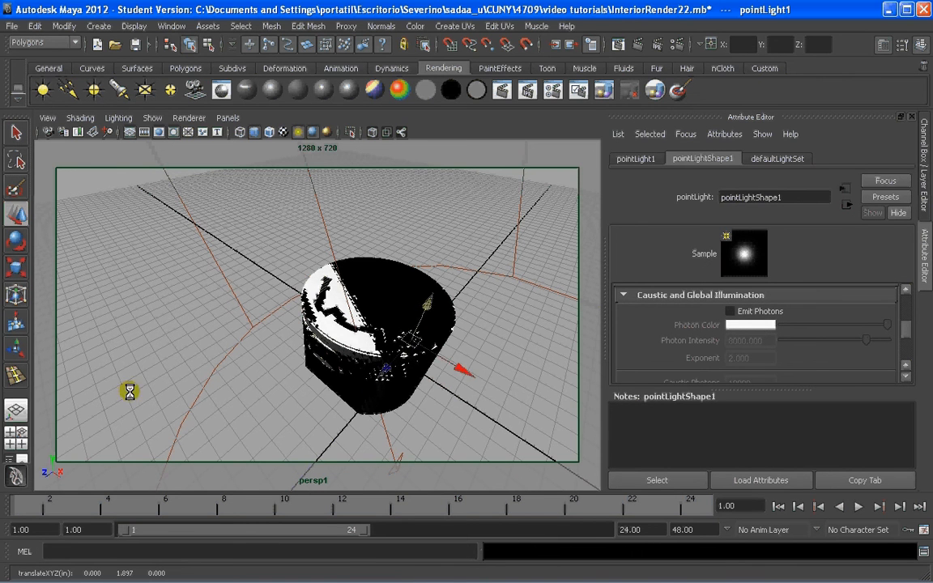
- Move the point light onto the piston using the top and front views, to about X -0.33, Y 7.16, Z 4.94
click(17, 439)
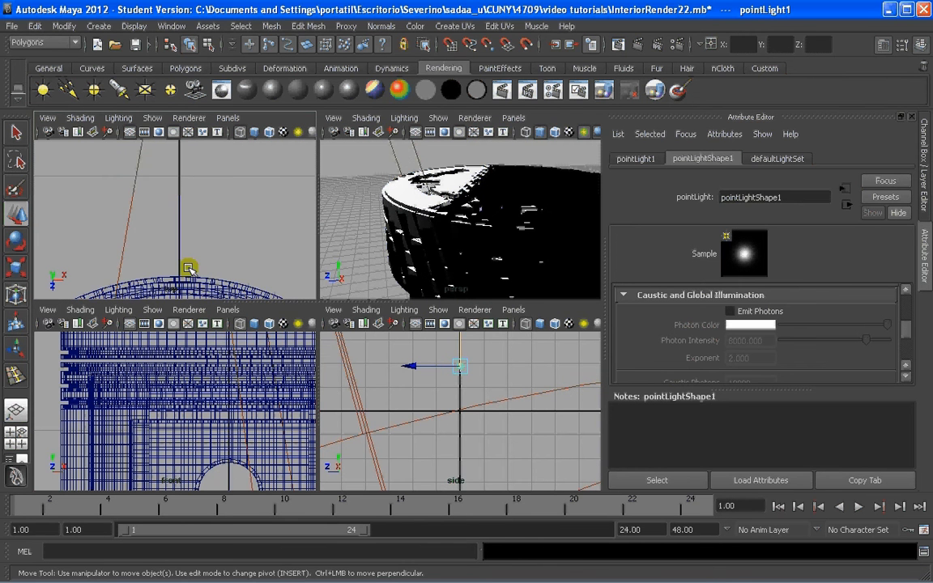
alt+click(188, 269)
alt+middle_drag(188, 269, 196, 183)
scroll(188, 250, down, 6)
scroll(193, 231, down, 3)
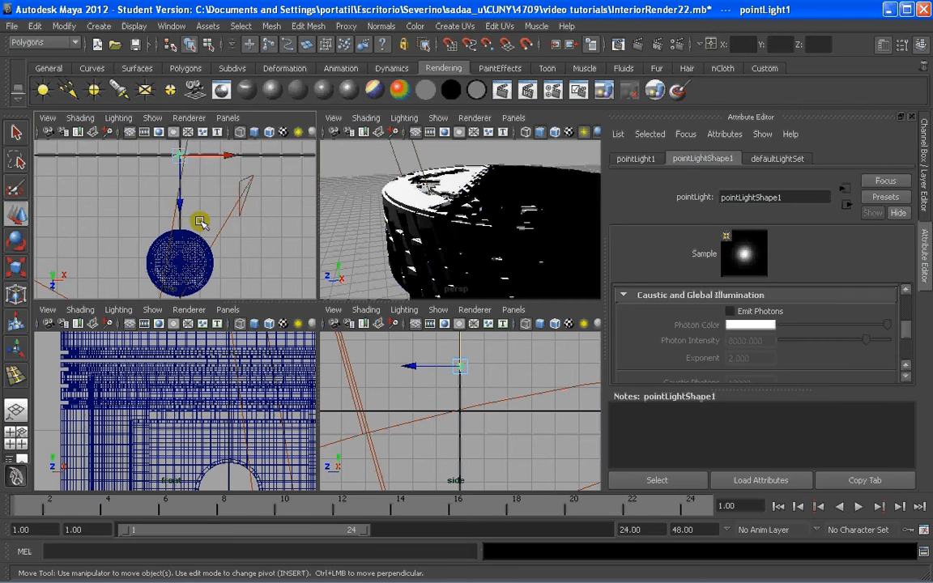
drag(184, 177, 175, 240)
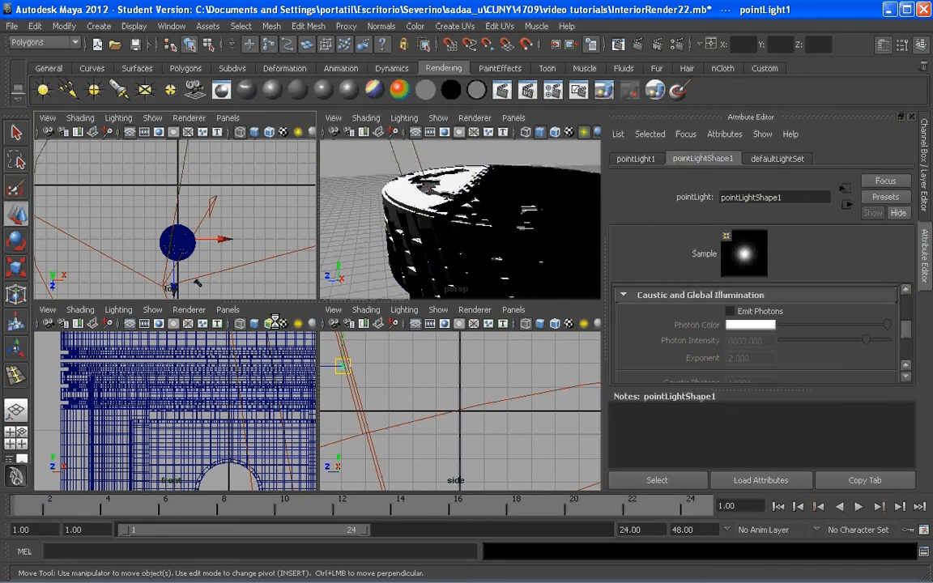
scroll(215, 427, down, 5)
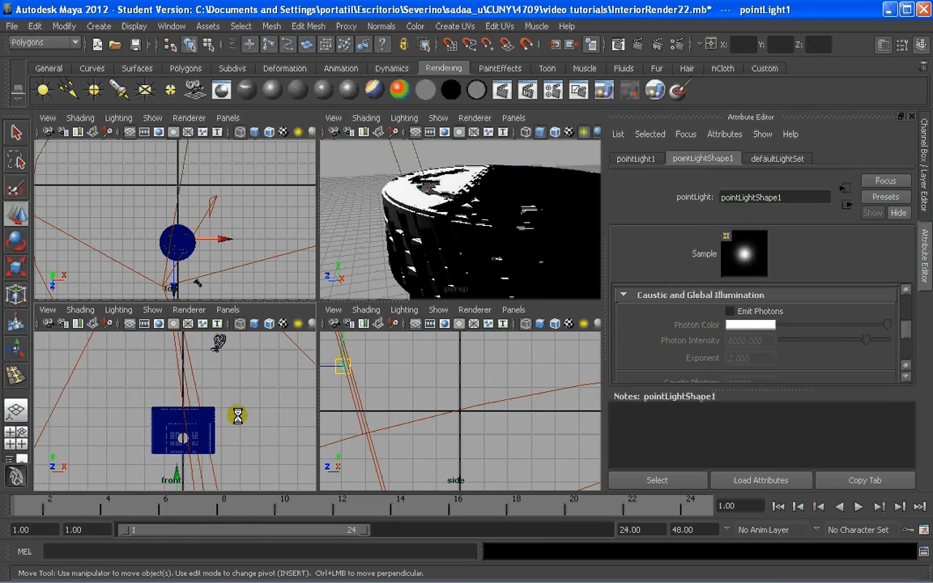
drag(177, 447, 178, 389)
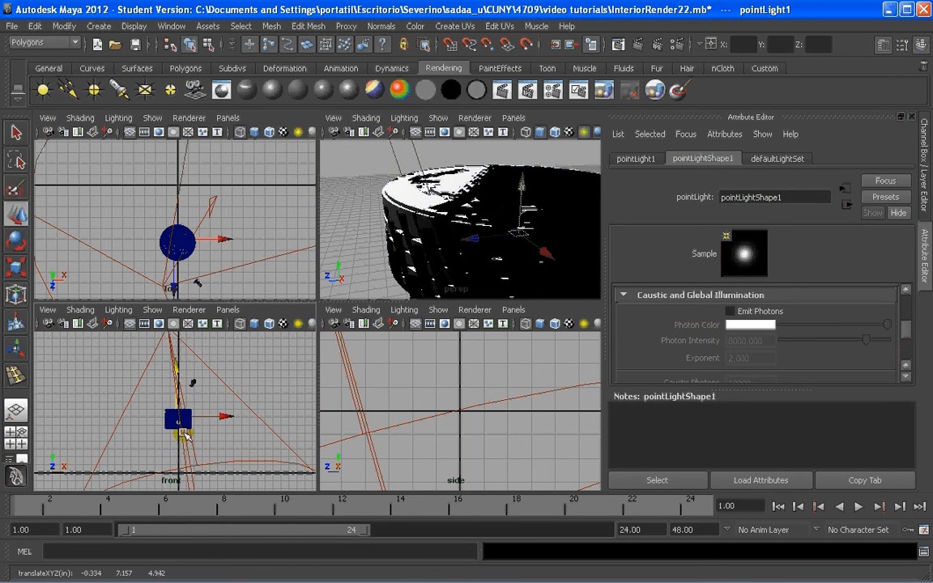
- Shift the point light in the top view along negative X, away from the piston's centre, to about X -1
key(space)
alt+middle_drag(192, 262, 176, 204)
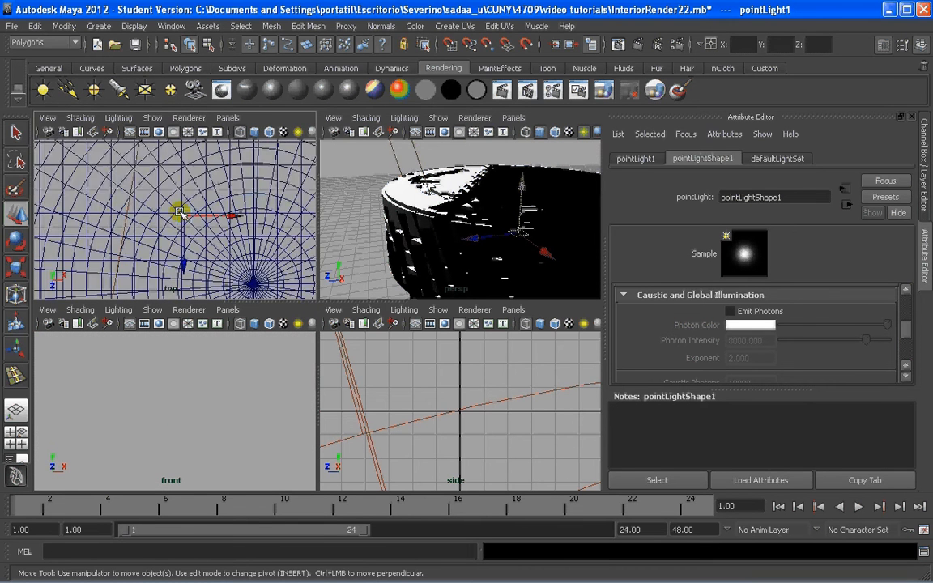
scroll(191, 224, down, 5)
scroll(181, 227, up, 3)
drag(177, 228, 122, 228)
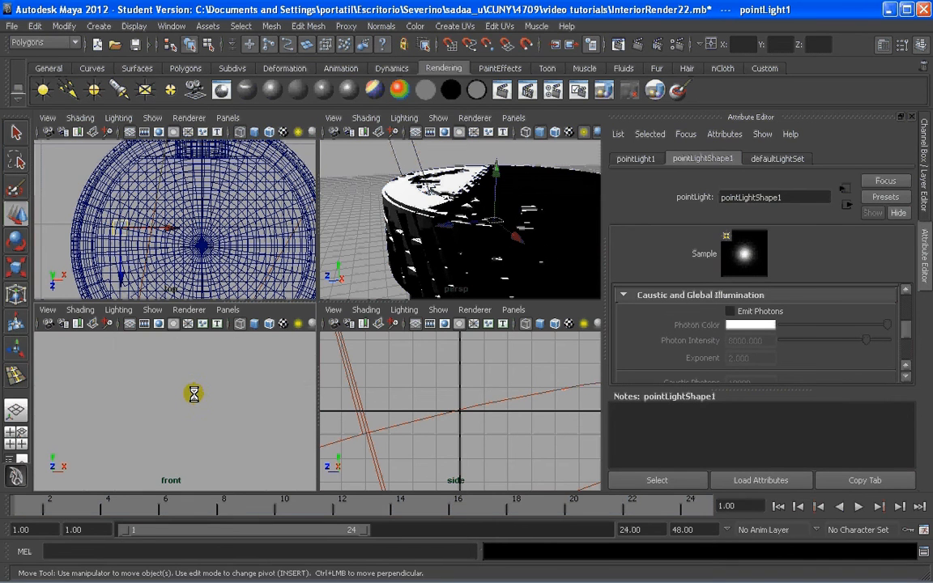
- Raise the point light near the piston's top face to about Y 7.81 and nudge it slightly along Z in the top view
key(f)
scroll(194, 392, down, 5)
scroll(176, 374, up, 2)
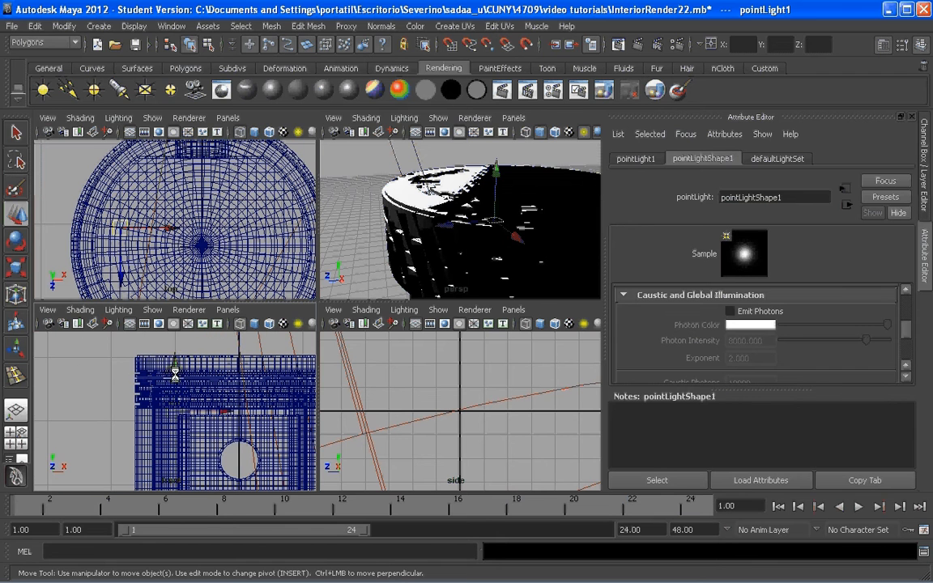
drag(176, 370, 177, 326)
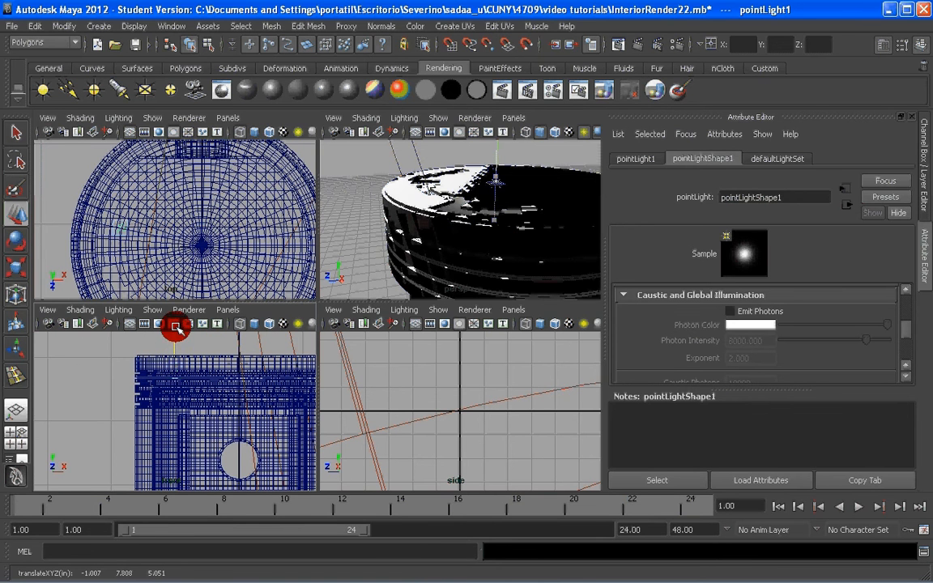
drag(121, 218, 121, 215)
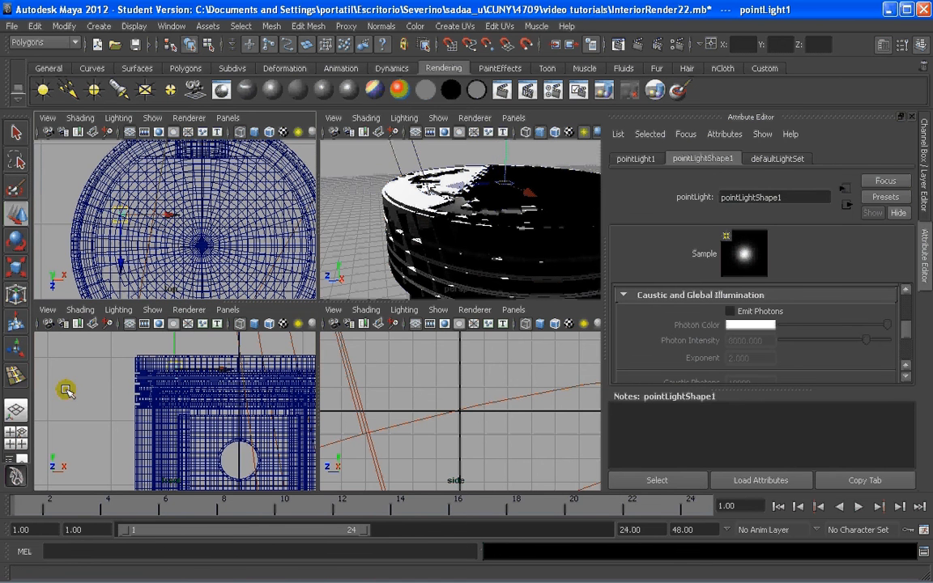
- Restore the cameraView1 bookmark of the persp1 camera and move the point light to about Y 7.96 and Z 6.23
click(16, 410)
click(228, 119)
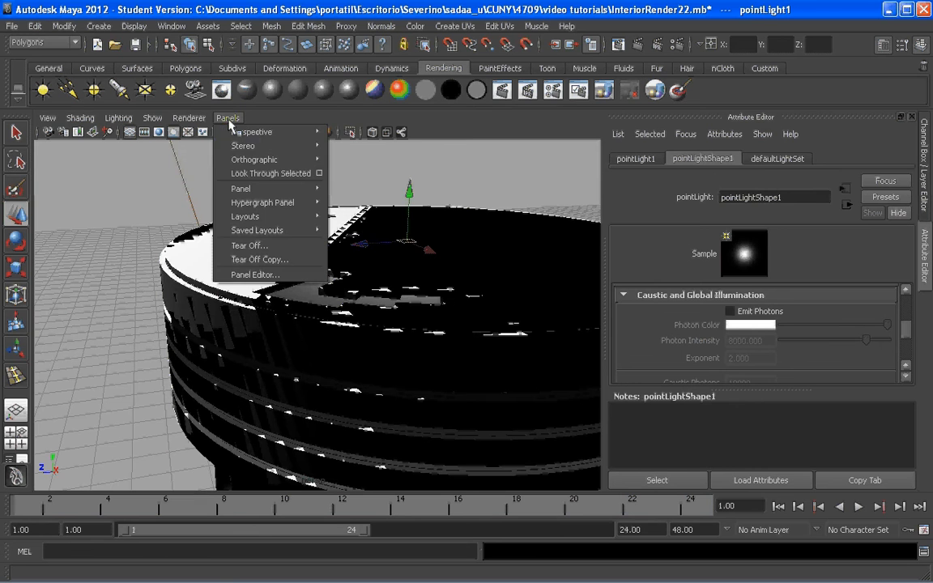
mouse_move(270, 133)
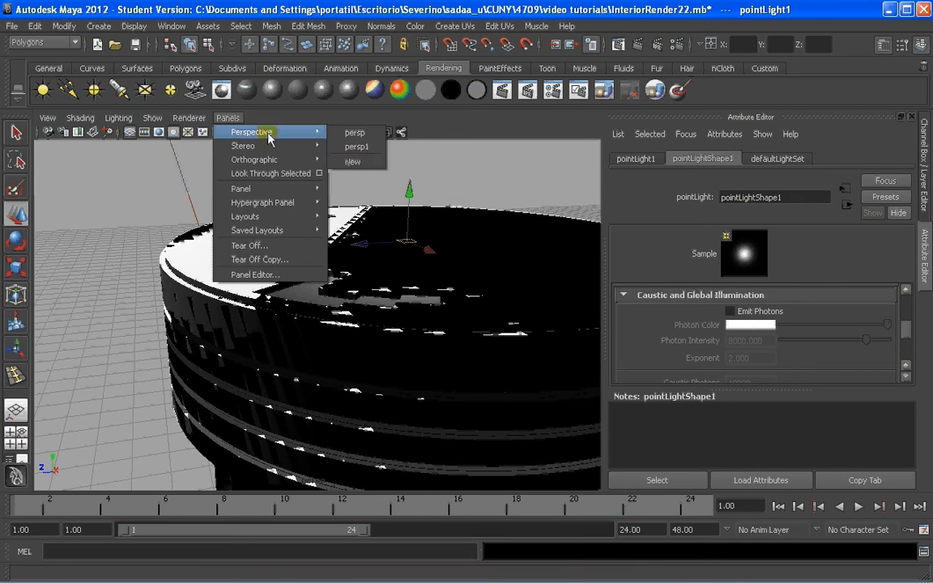
click(354, 147)
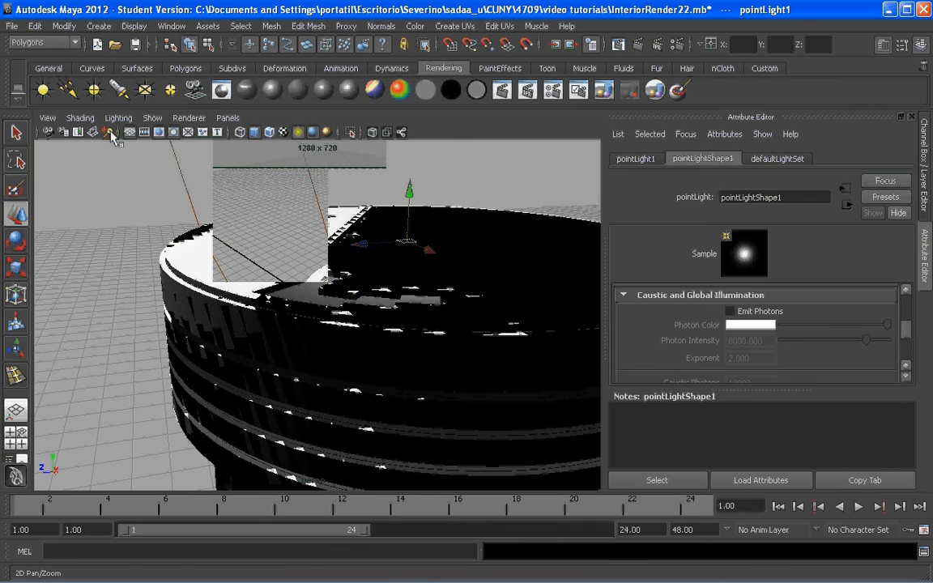
click(48, 117)
mouse_move(97, 256)
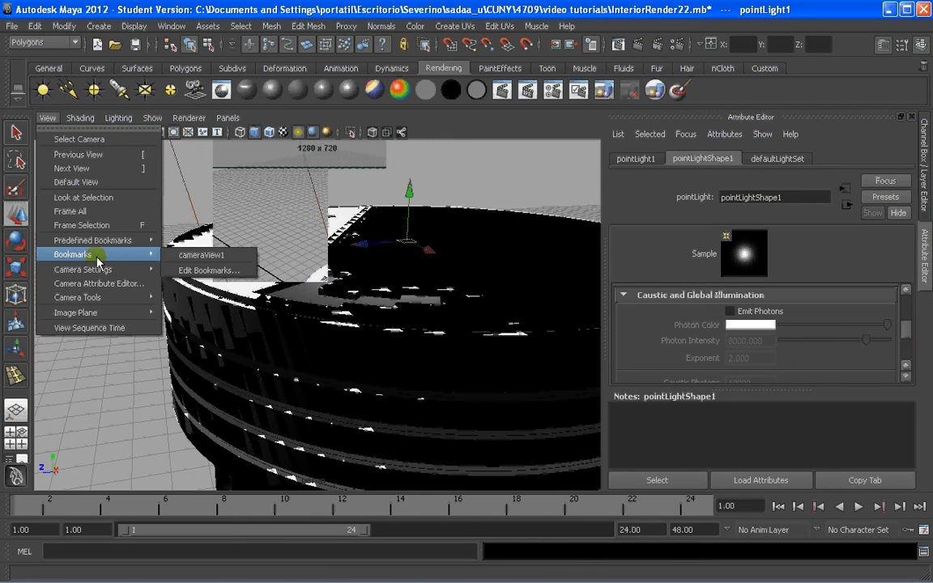
click(224, 259)
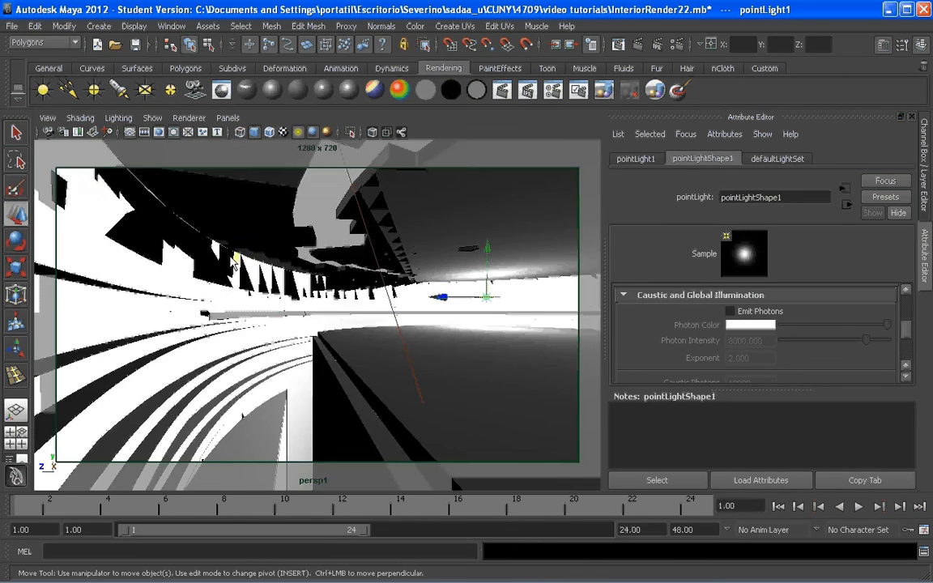
drag(442, 296, 279, 296)
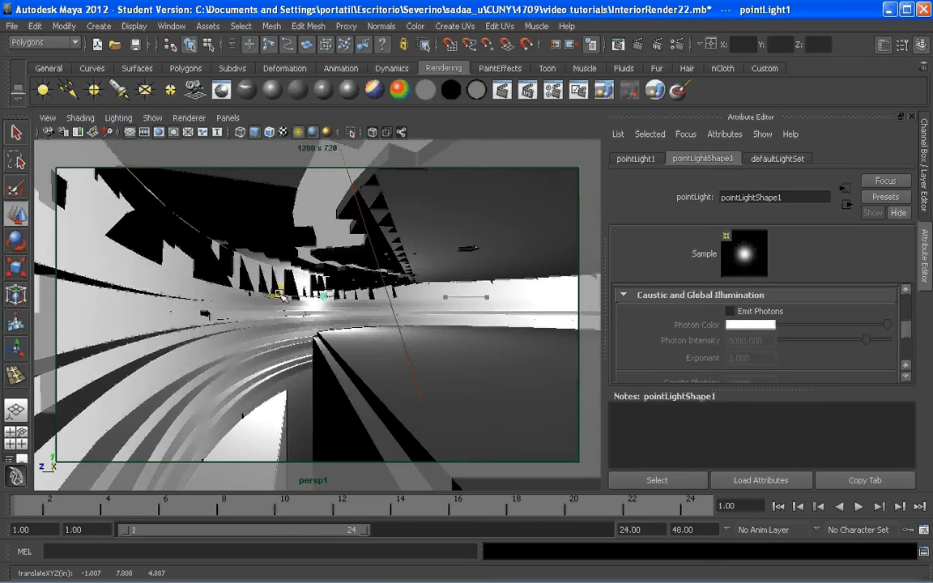
mouse_move(326, 236)
mouse_down()
mouse_move(331, 195)
mouse_move(328, 231)
mouse_up()
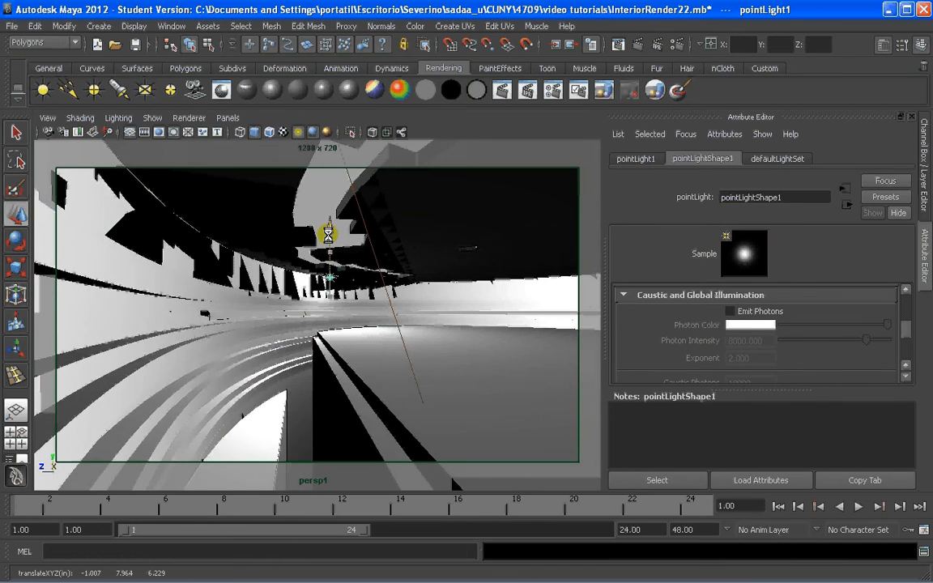
- Reposition the point light in the top view next to the piston's cutout, at about X -0.29, Z 6.27
click(18, 437)
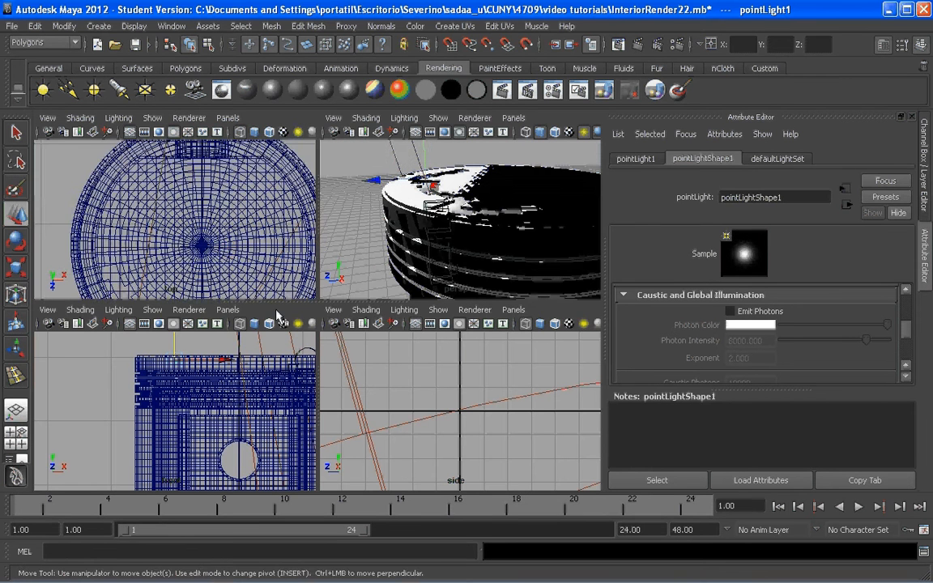
scroll(204, 235, down, 5)
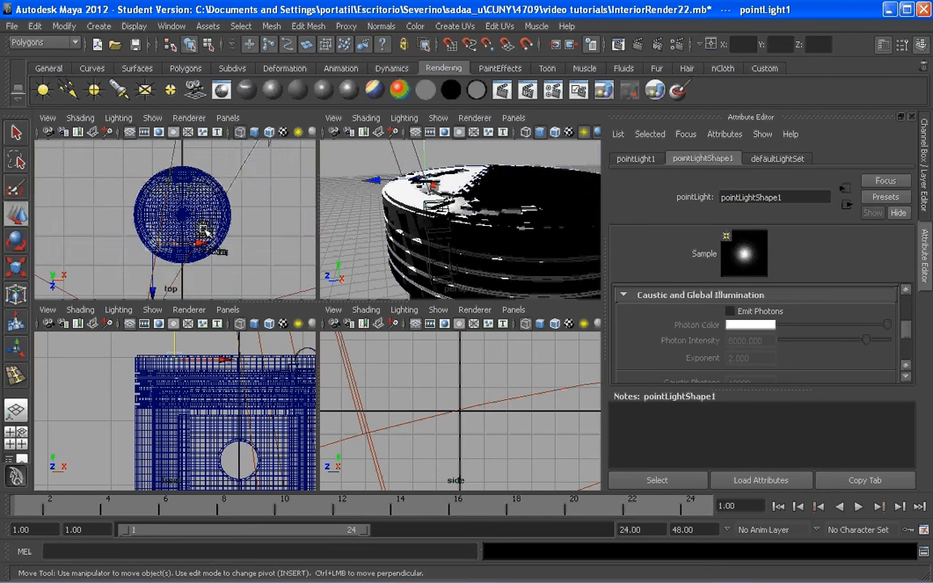
scroll(204, 232, up, 5)
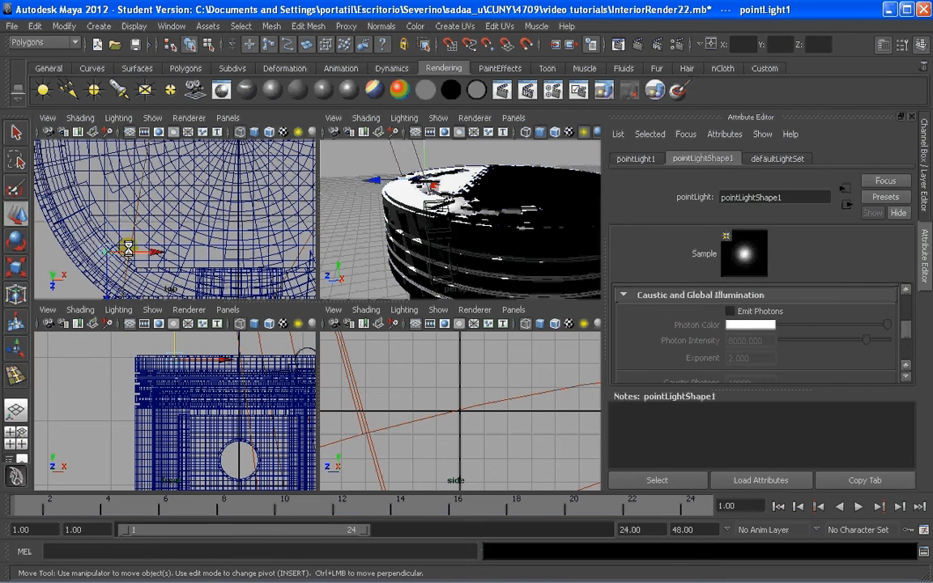
mouse_move(128, 249)
mouse_down()
mouse_move(114, 246)
mouse_move(203, 256)
mouse_up()
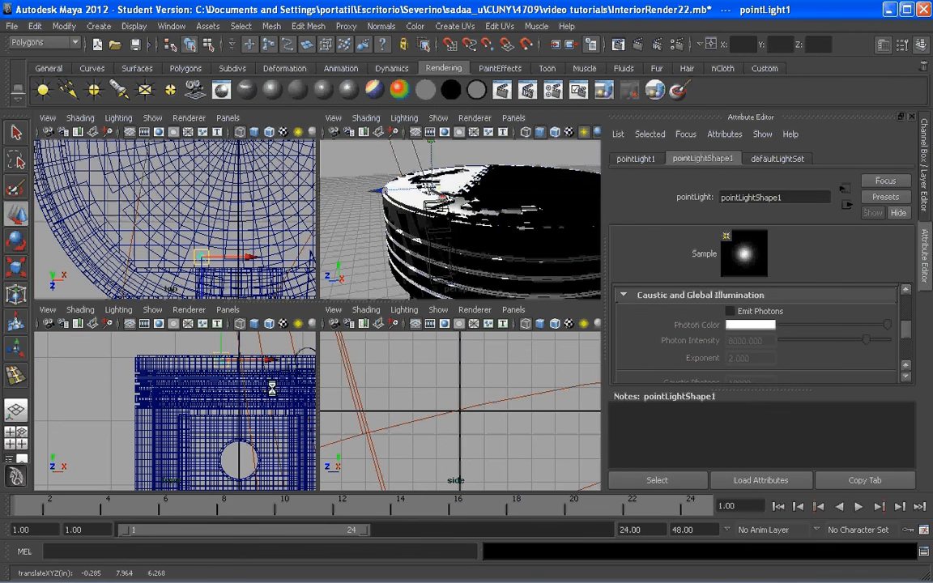
- Return to the persp1 camera's cameraView1 bookmark and fine-tune the point light's height
click(16, 409)
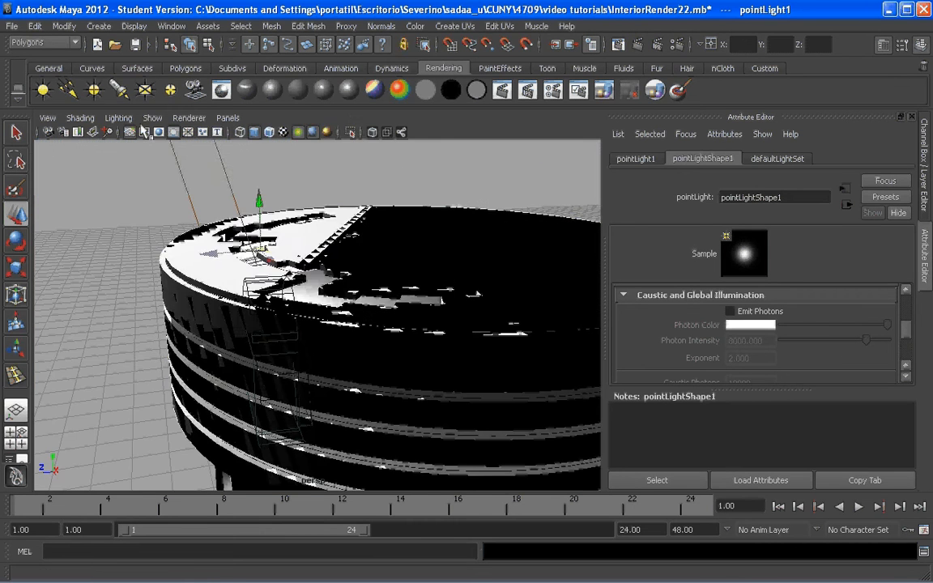
click(227, 117)
mouse_move(267, 131)
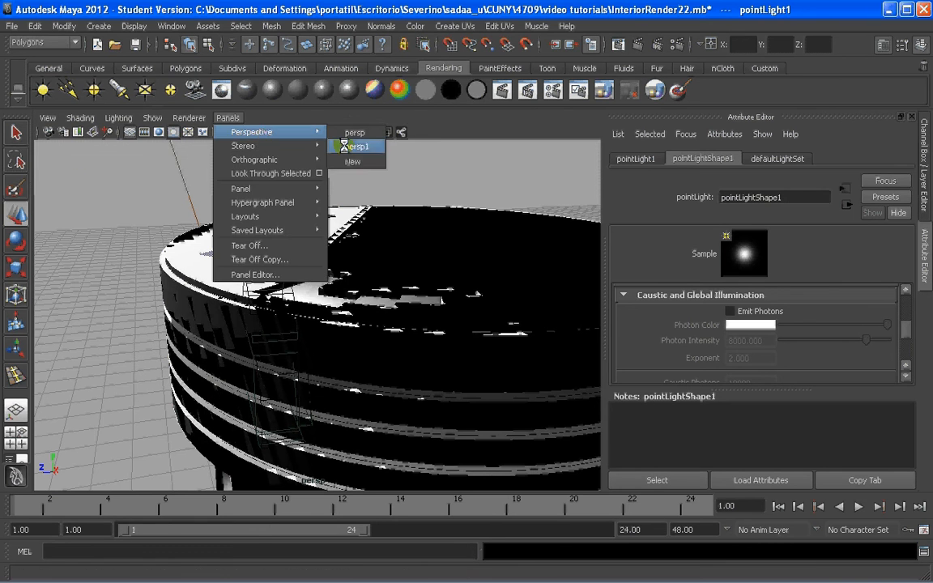
click(348, 146)
click(47, 117)
mouse_move(130, 254)
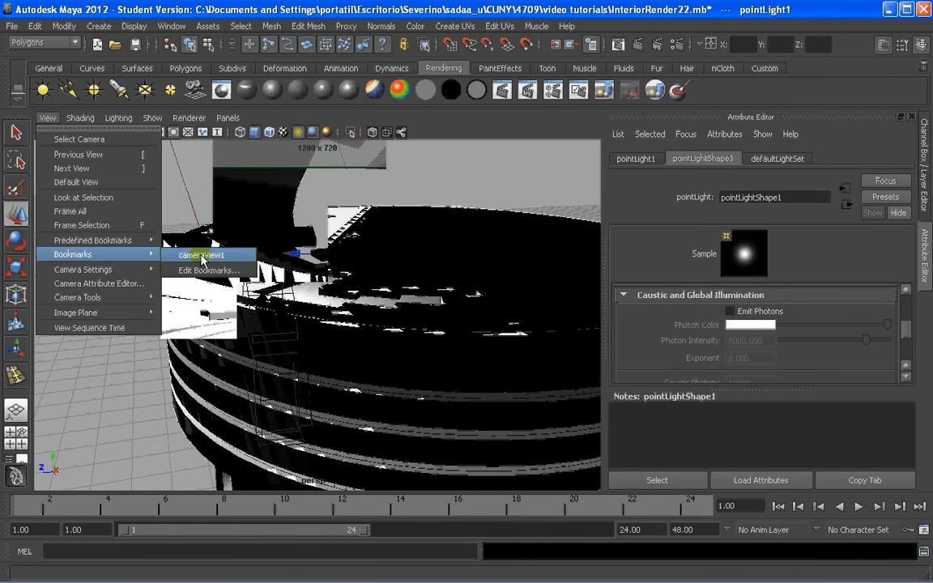
click(202, 256)
drag(346, 217, 338, 259)
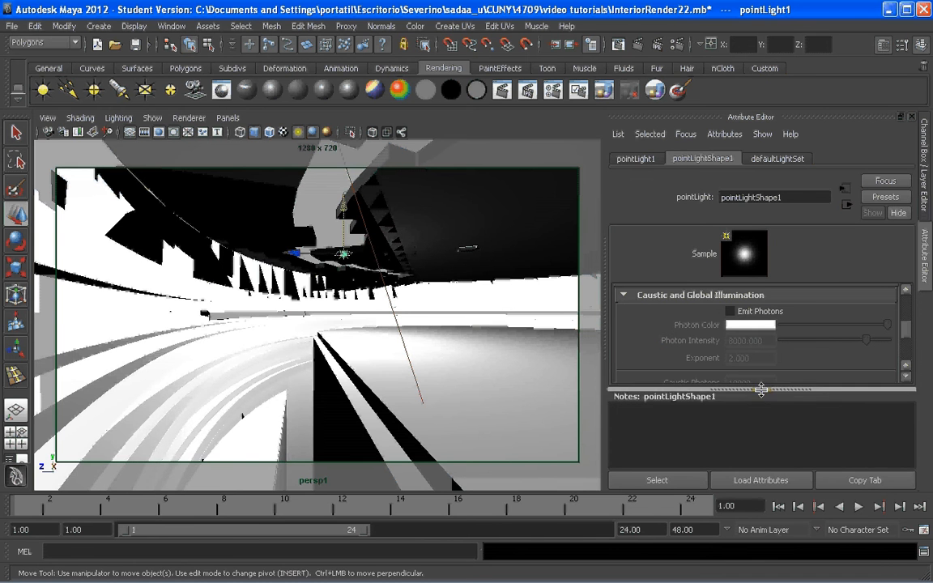
- Enlarge the point light's attribute area and enable Emit Photons under Caustic and Global Illumination
drag(759, 389, 770, 467)
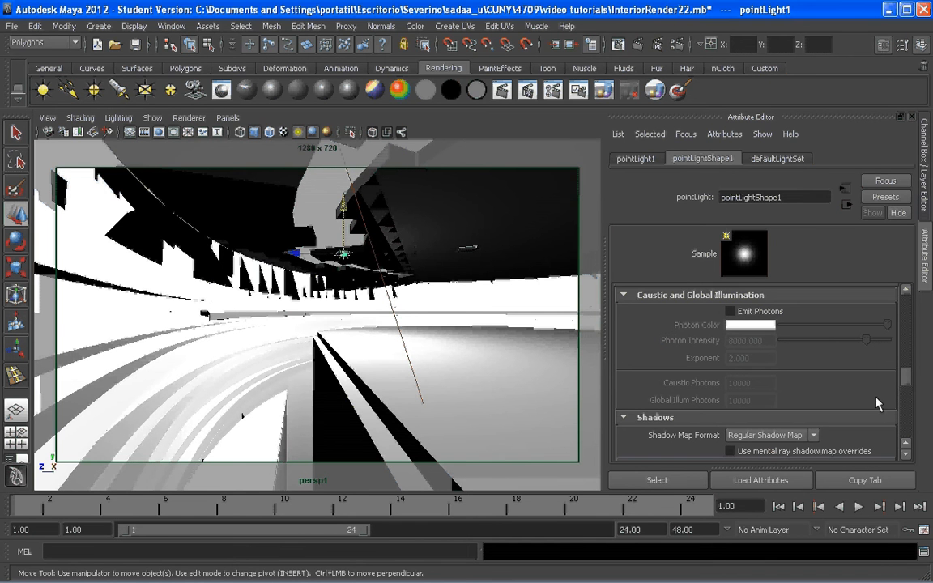
click(729, 312)
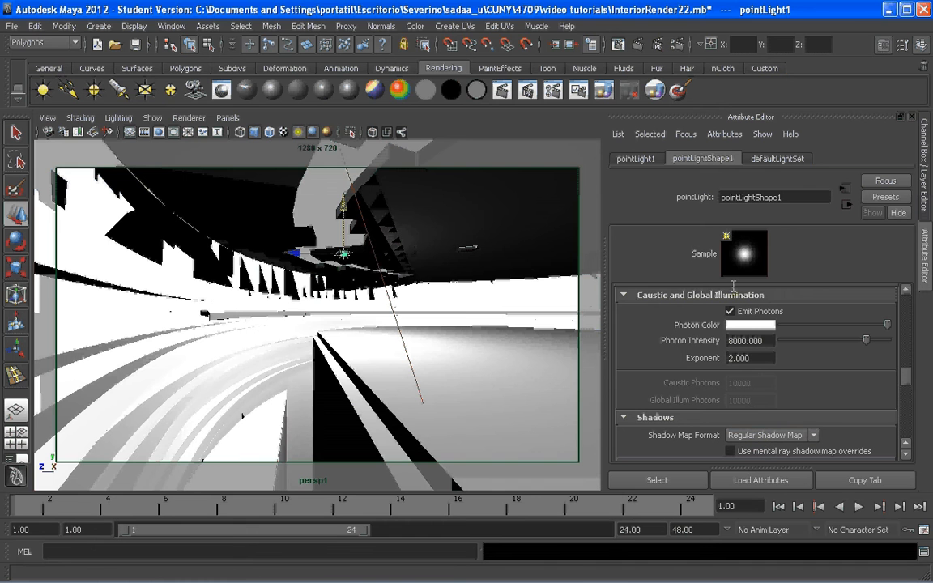
- Enable Global Illumination in the mental ray indirect lighting render settings
click(677, 44)
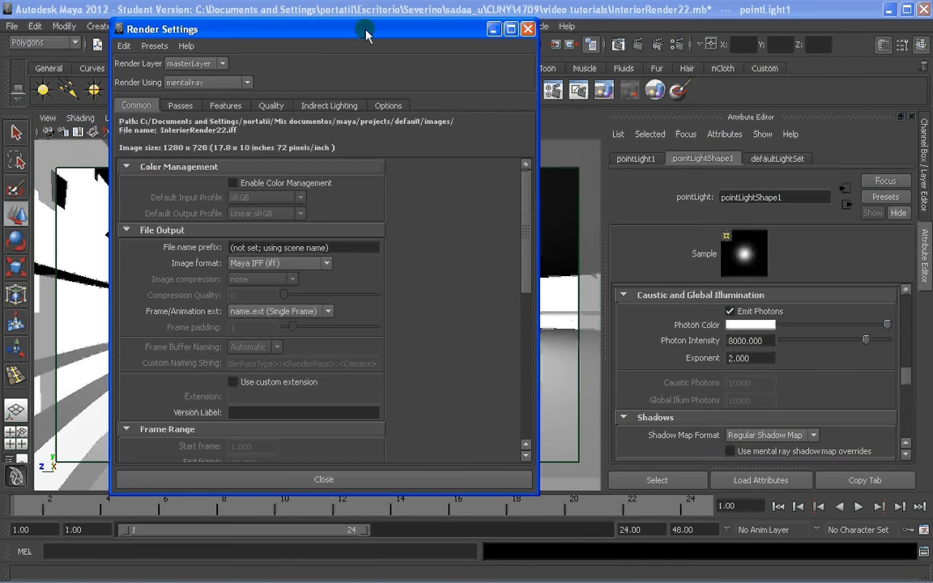
drag(366, 28, 320, 29)
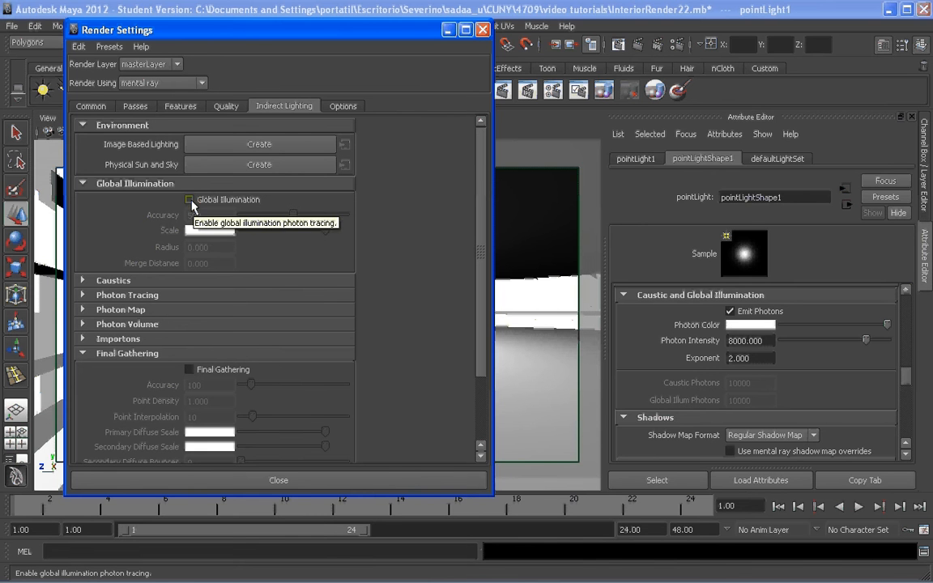
click(190, 202)
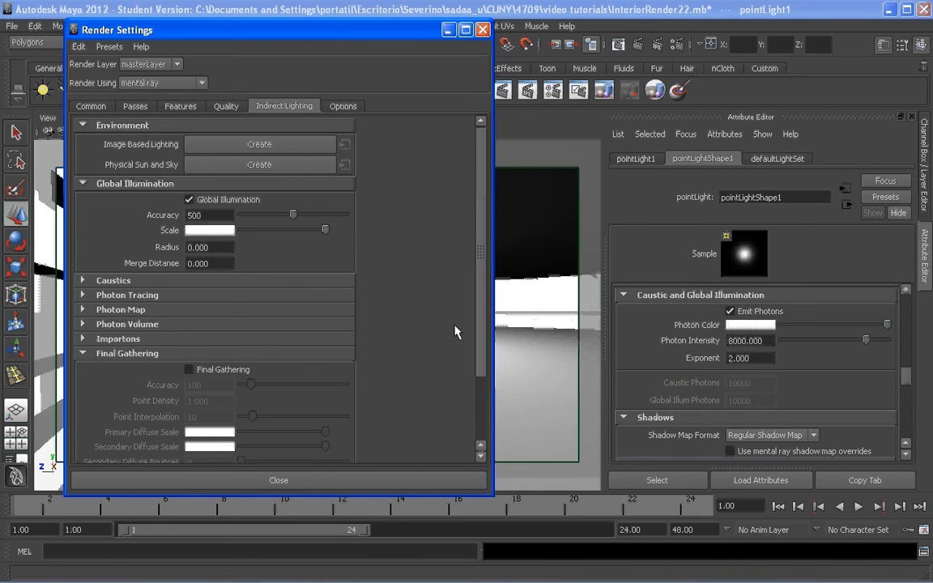
mouse_move(907, 382)
mouse_down()
mouse_move(907, 366)
mouse_move(908, 377)
mouse_up()
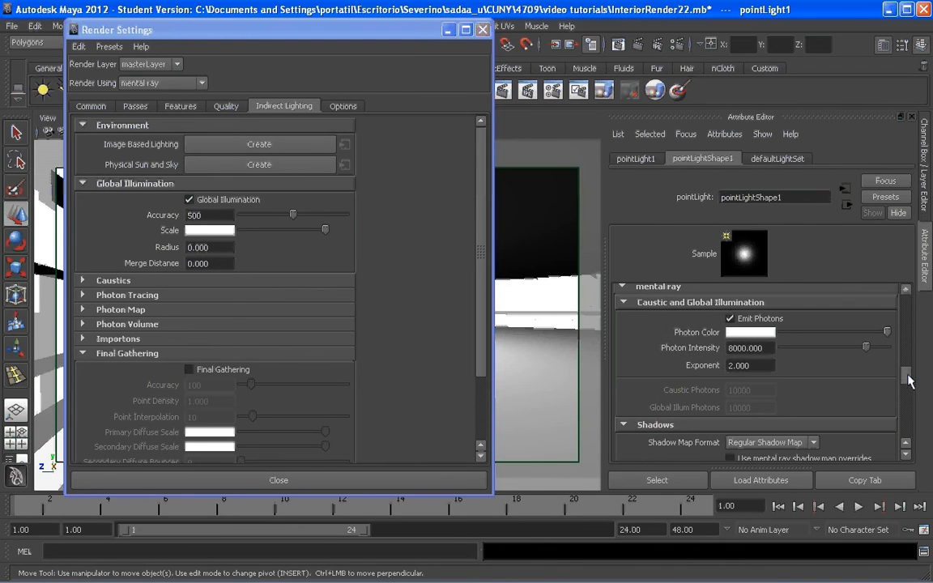
- Keep Emit Photons enabled on the point light and set its Global Illum Photons to 100000
click(730, 319)
click(730, 319)
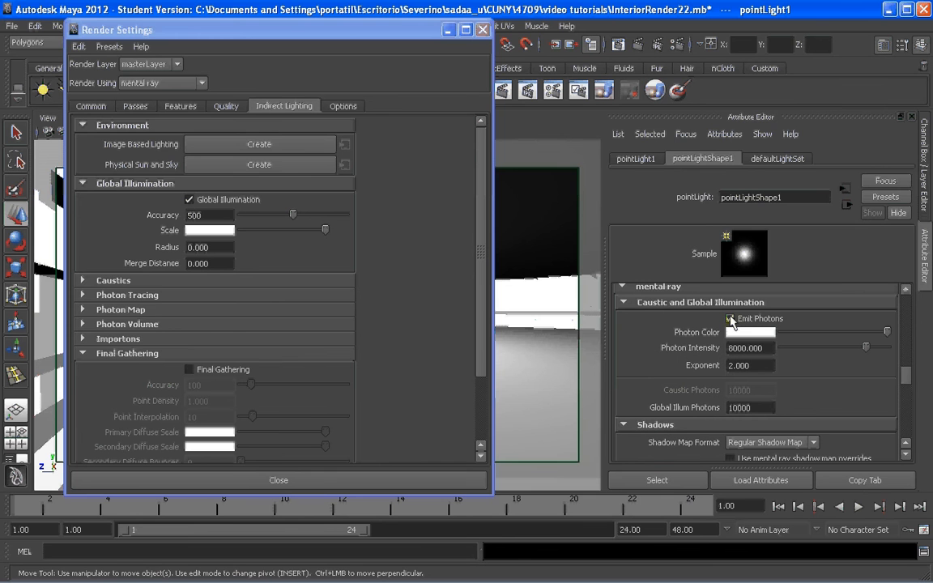
double_click(751, 408)
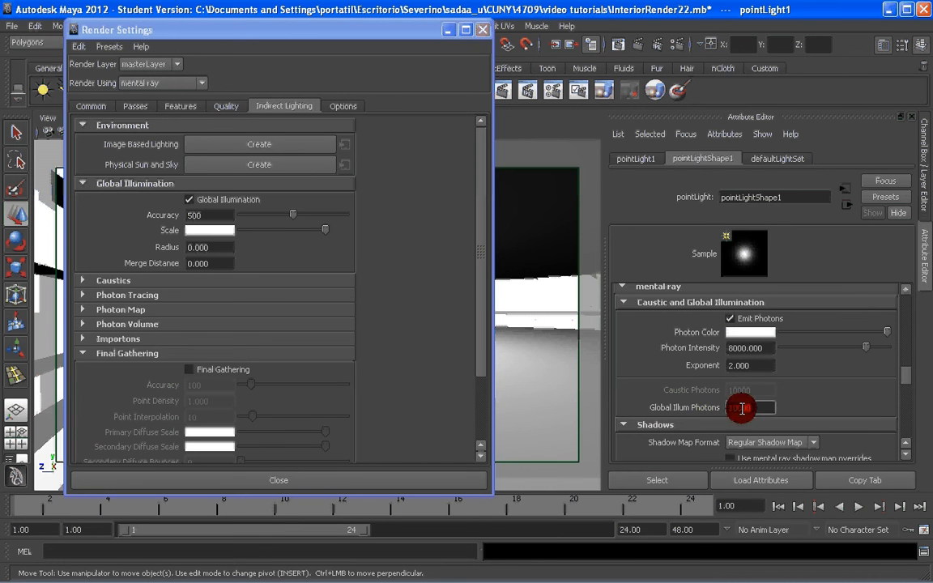
text(100000)
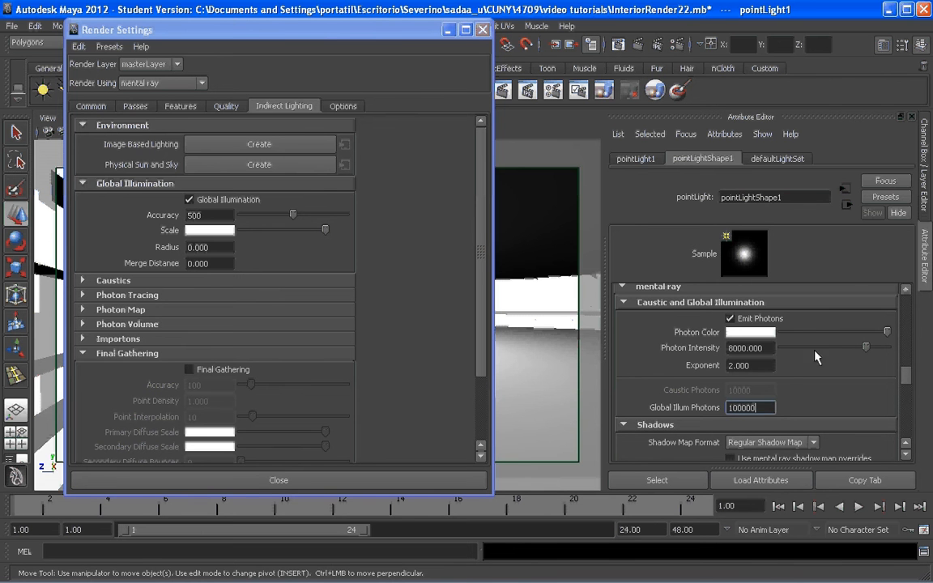
drag(399, 34, 380, 97)
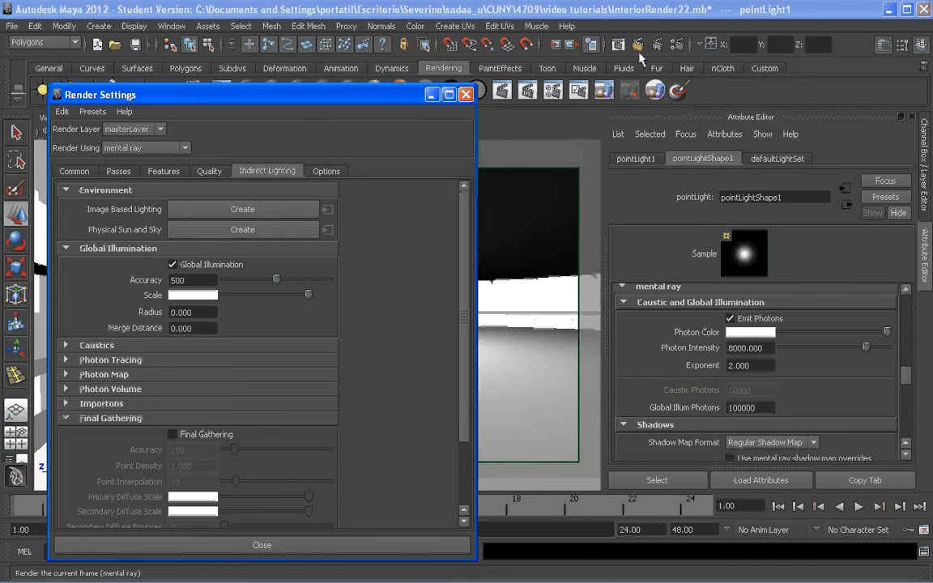
- Set the point light's Intensity to 0 in its Point Light Attributes
click(906, 376)
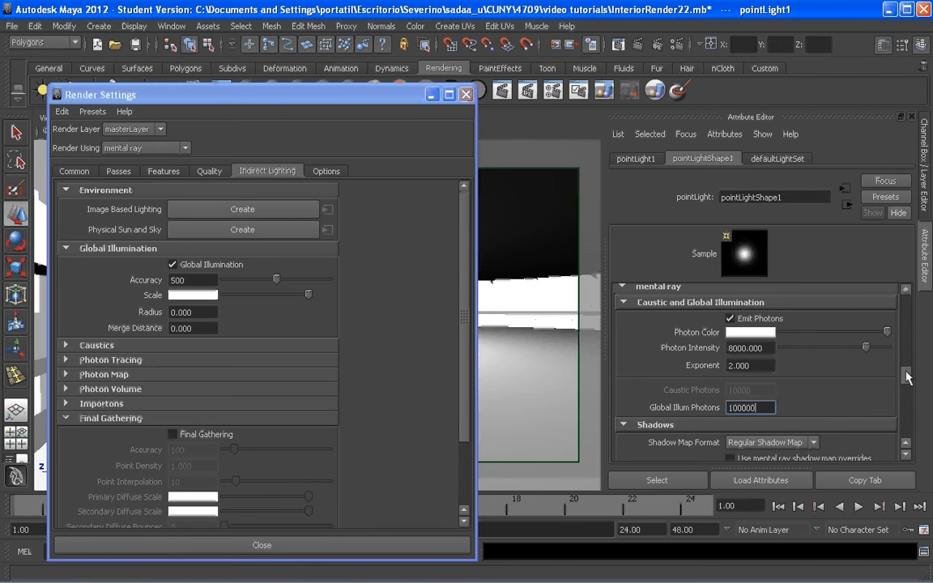
drag(906, 377, 906, 285)
mouse_move(389, 129)
mouse_down()
mouse_move(406, 286)
mouse_move(376, 187)
mouse_move(381, 129)
mouse_up()
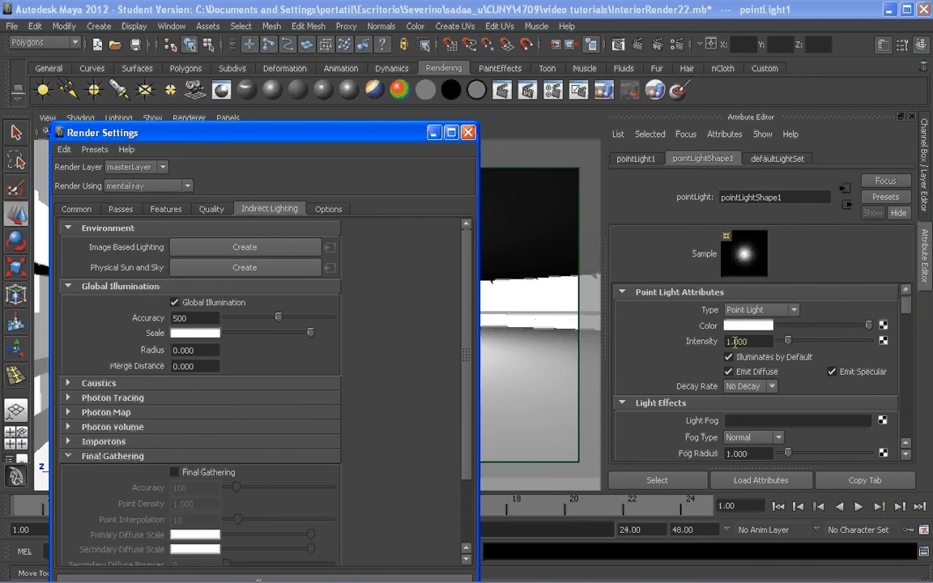
drag(789, 345, 761, 346)
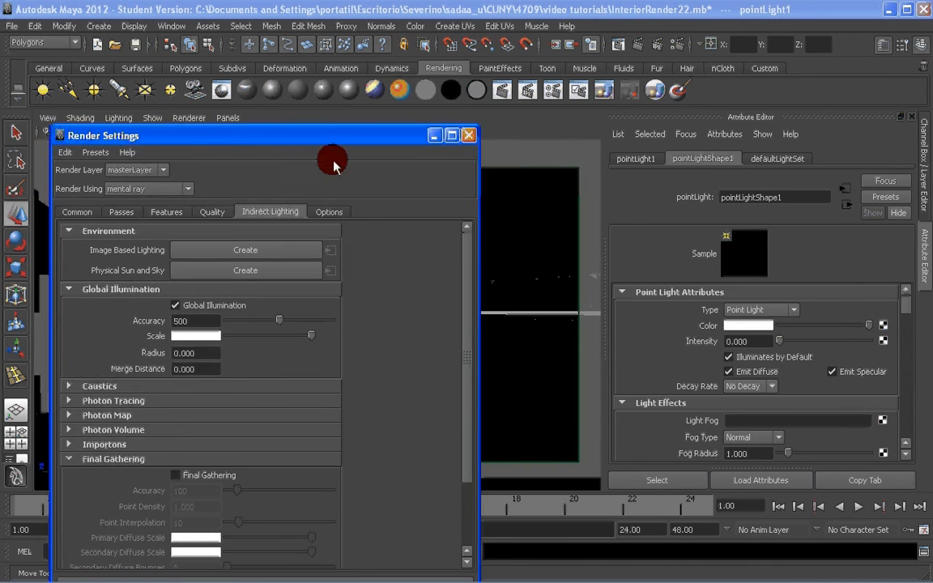
drag(328, 136, 351, 367)
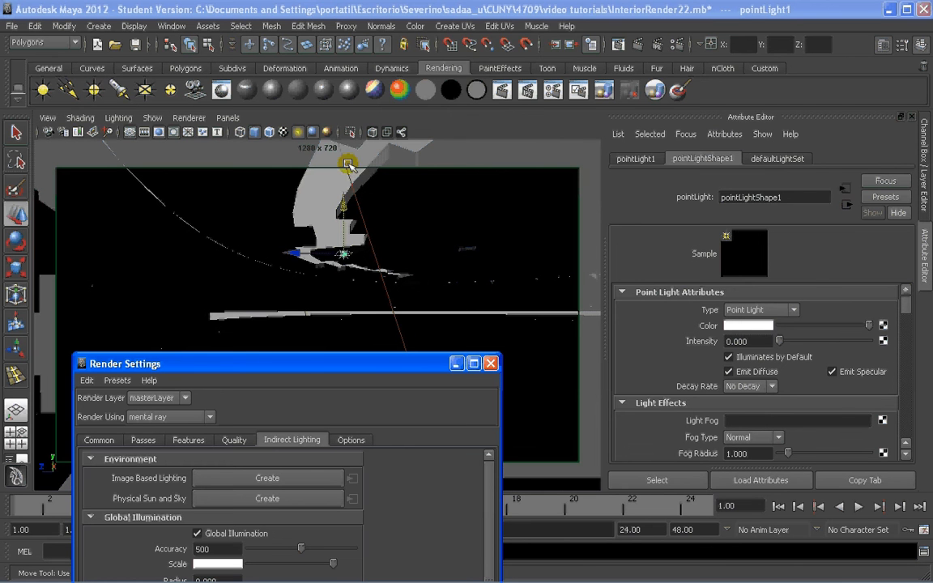
drag(357, 366, 337, 123)
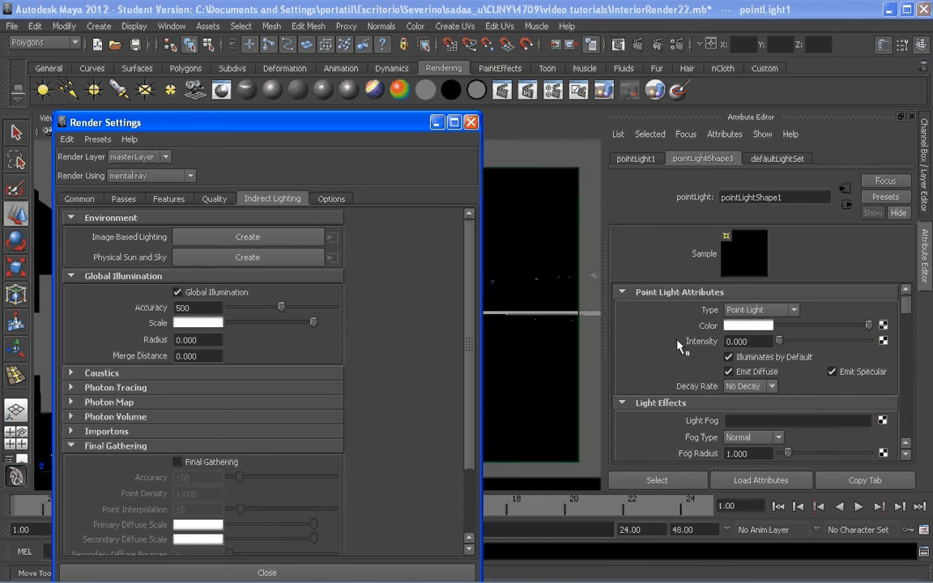
click(257, 128)
drag(258, 128, 256, 112)
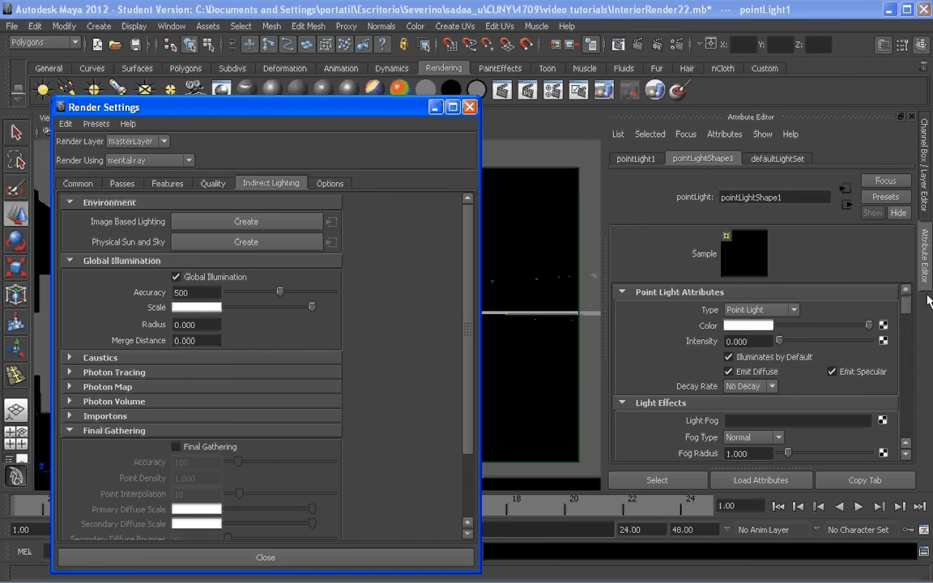
- Test render the current frame with the point light's mental ray photon settings, then dismiss the render
drag(905, 304, 907, 372)
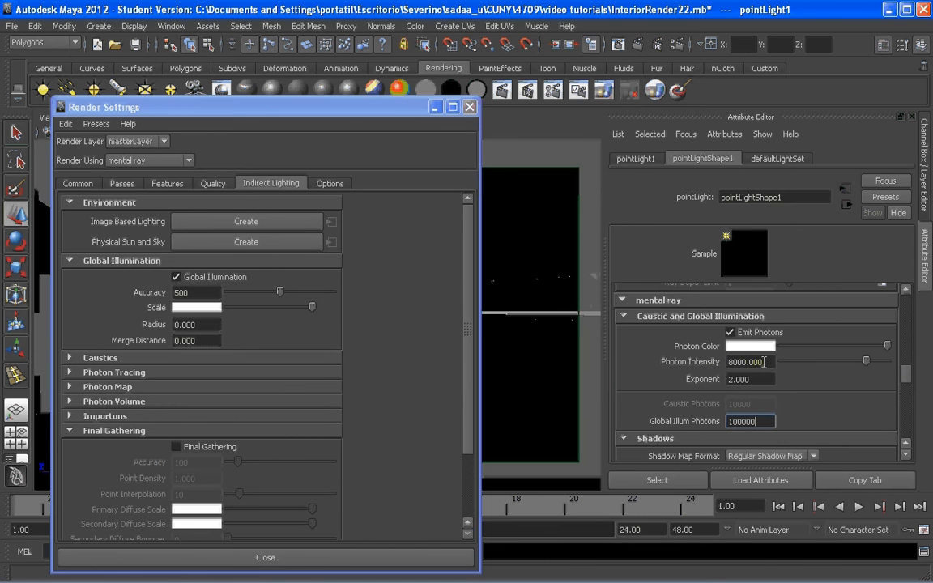
click(639, 63)
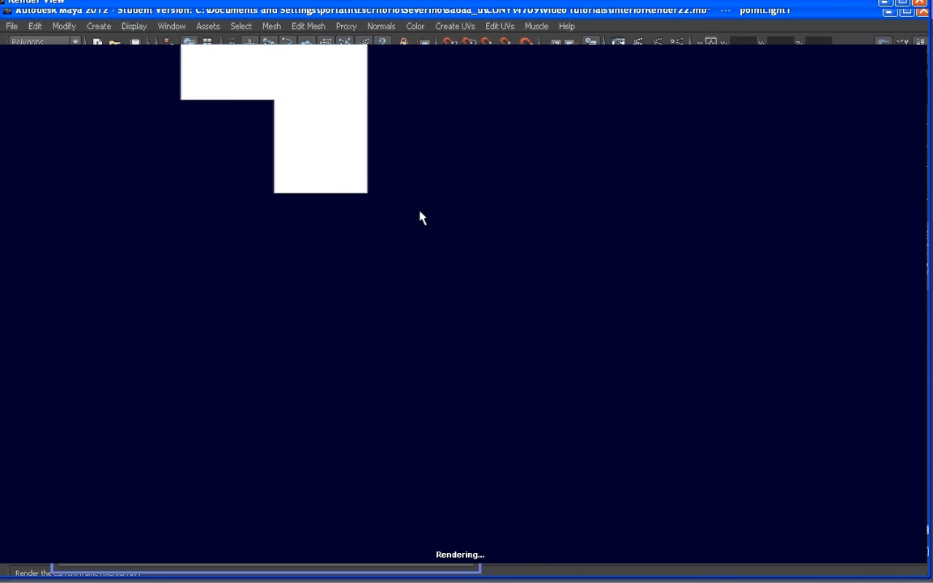
click(922, 6)
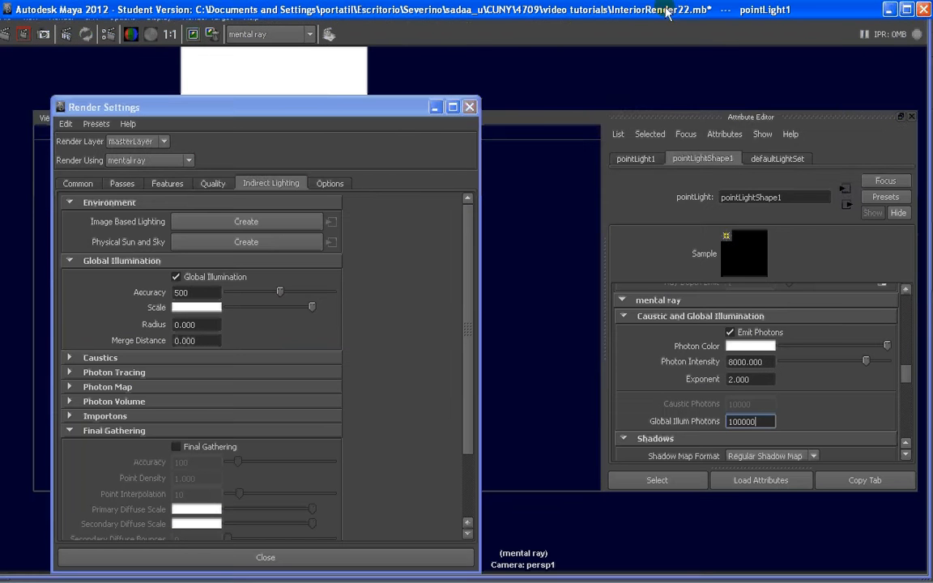
- Lower the point light's Photon Intensity to 40 and render the current frame to check the lighting
click(764, 364)
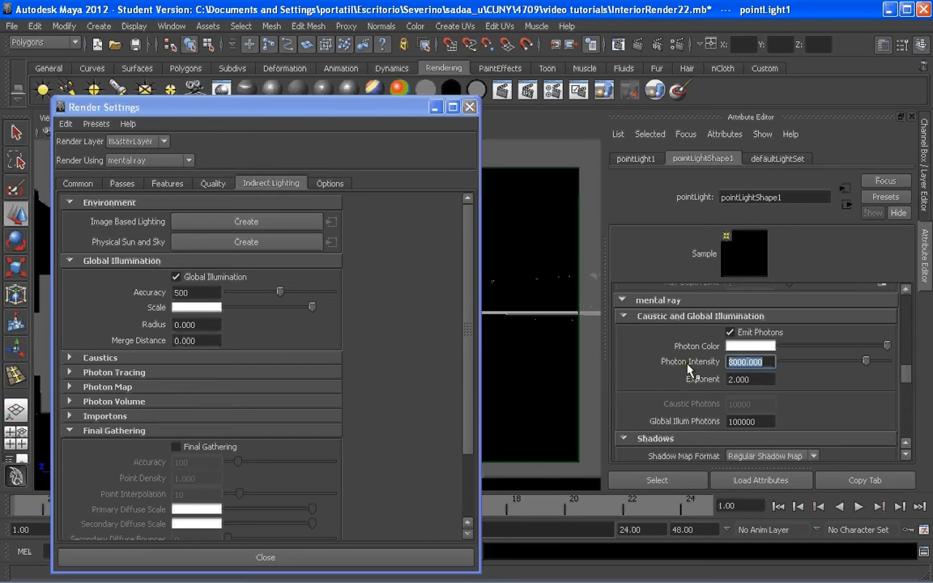
text(40)
key(Return)
drag(361, 102, 365, 77)
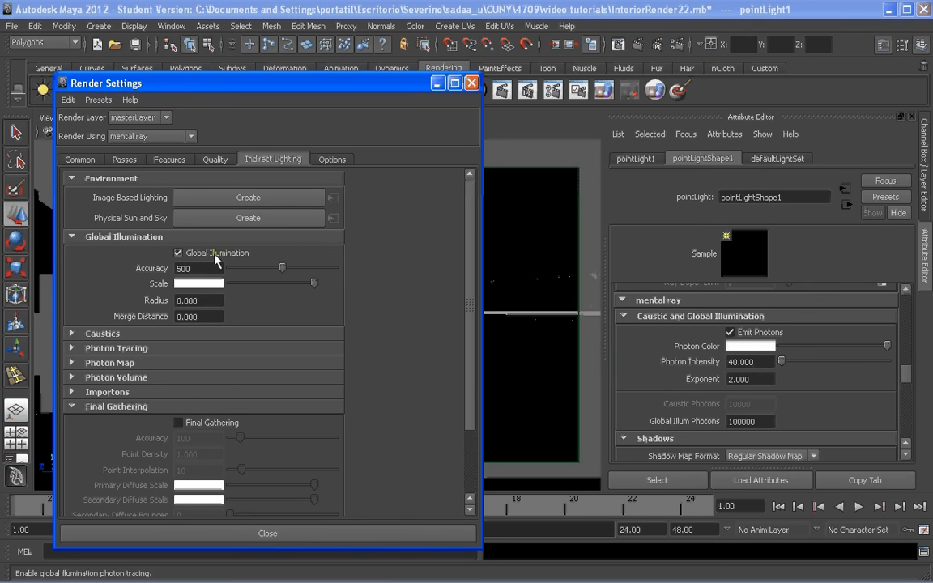
click(637, 47)
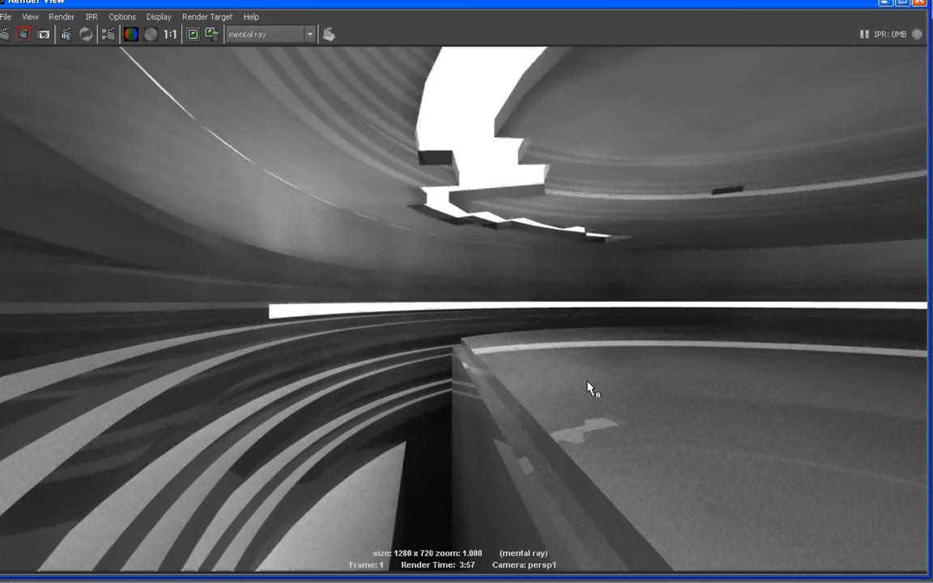
click(922, 5)
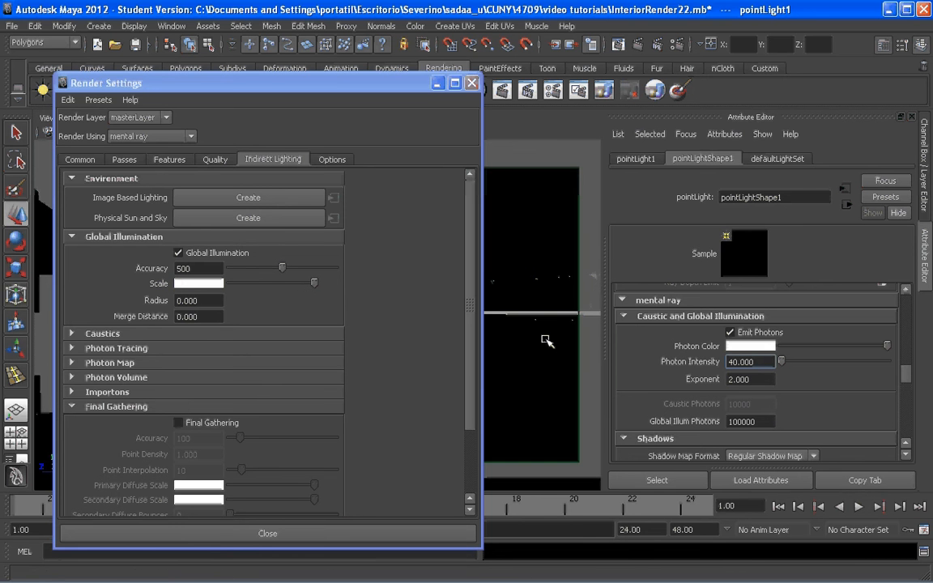
- Darken the Global Illumination Scale to light grey and set its Accuracy to 1500
drag(314, 283, 284, 287)
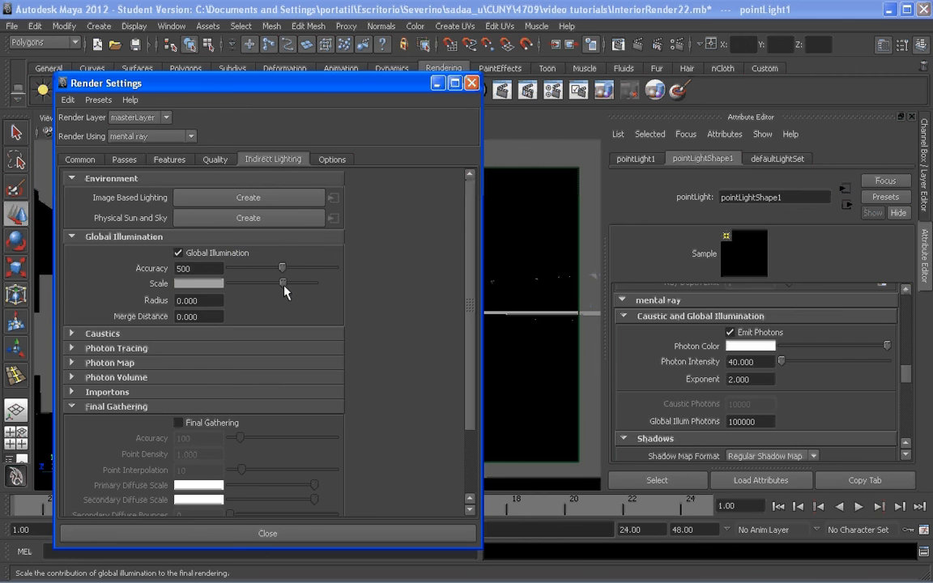
drag(284, 291, 290, 290)
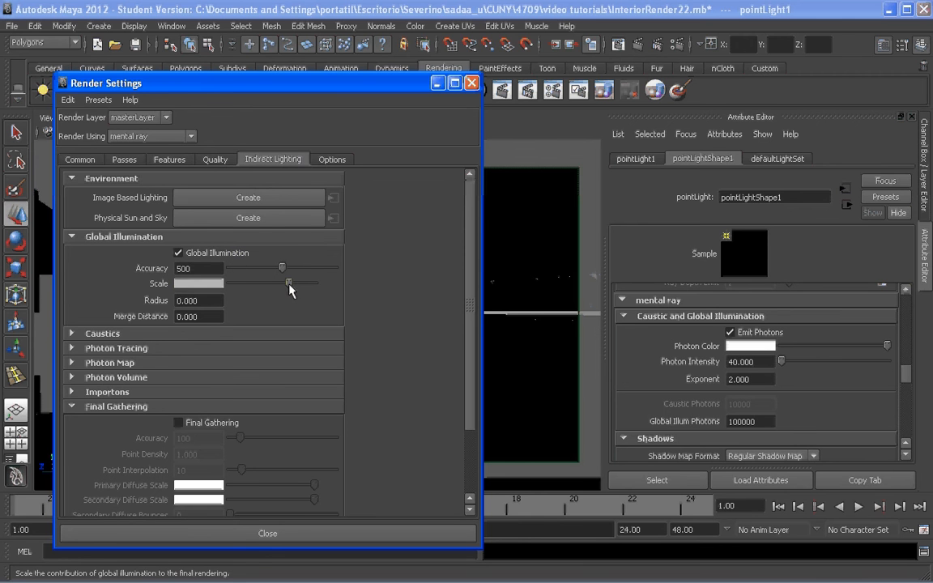
double_click(196, 268)
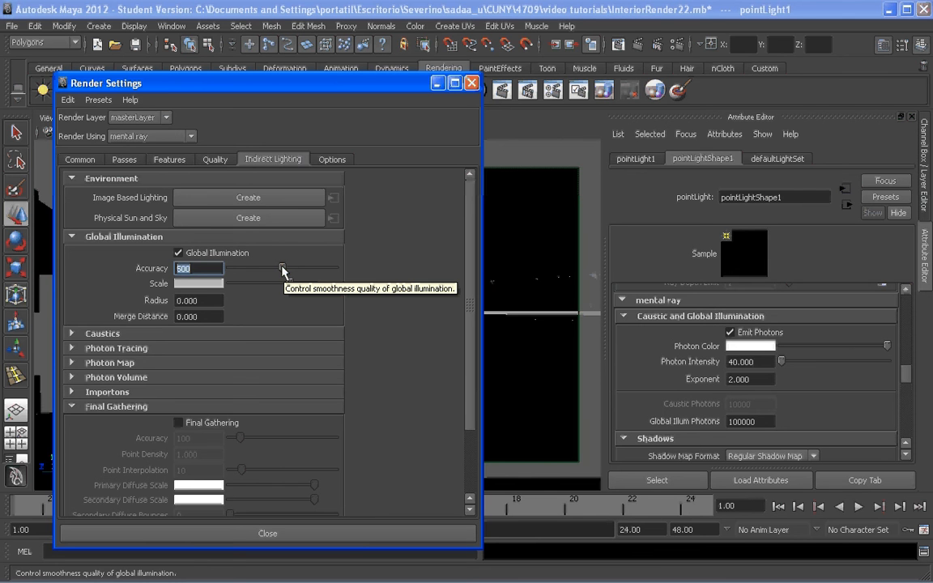
text(1500)
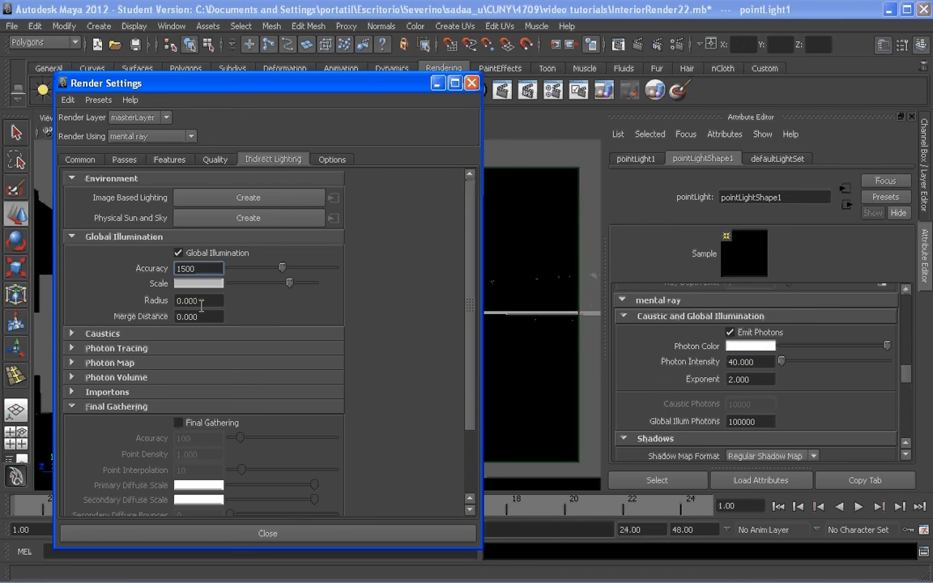
- Enable Final Gathering in the mental ray indirect lighting render settings
drag(354, 87, 363, 71)
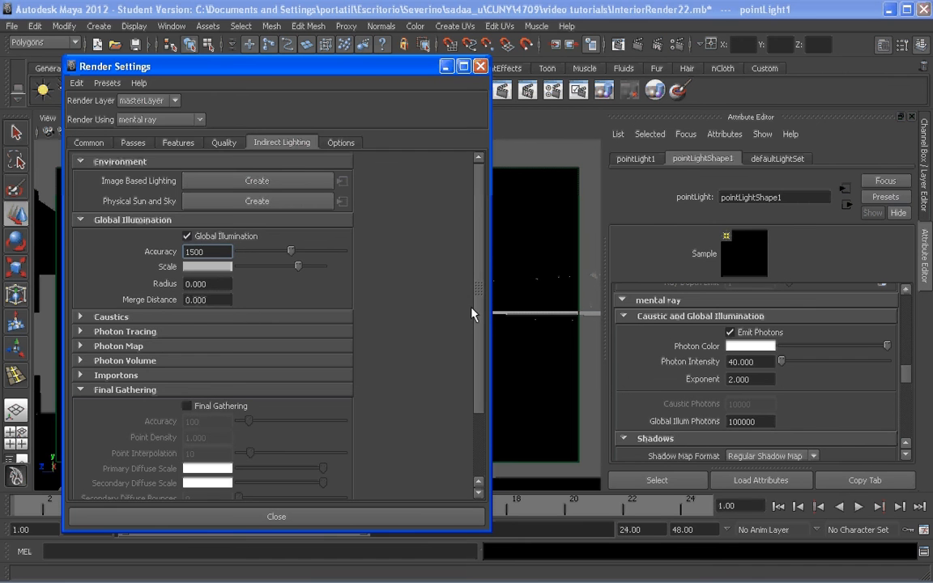
drag(475, 306, 475, 313)
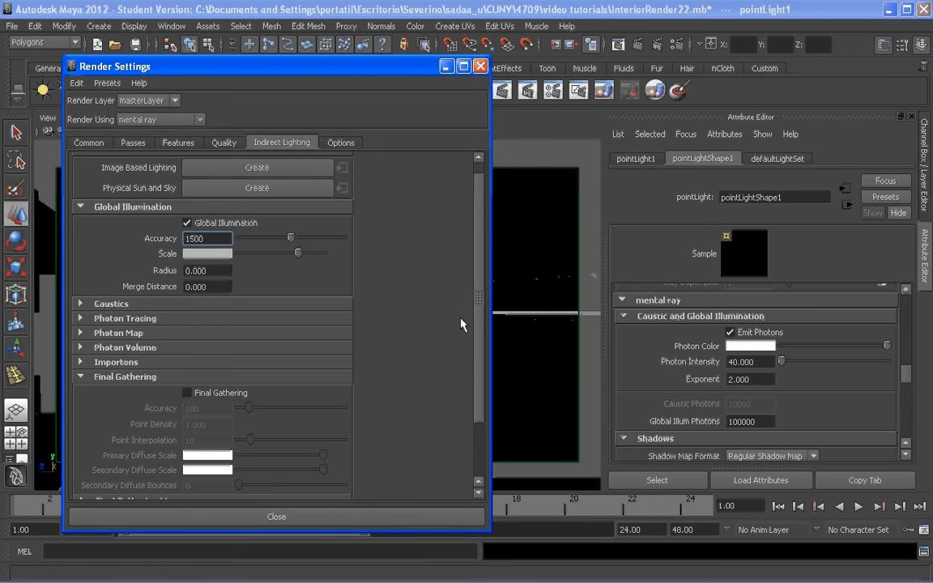
click(187, 393)
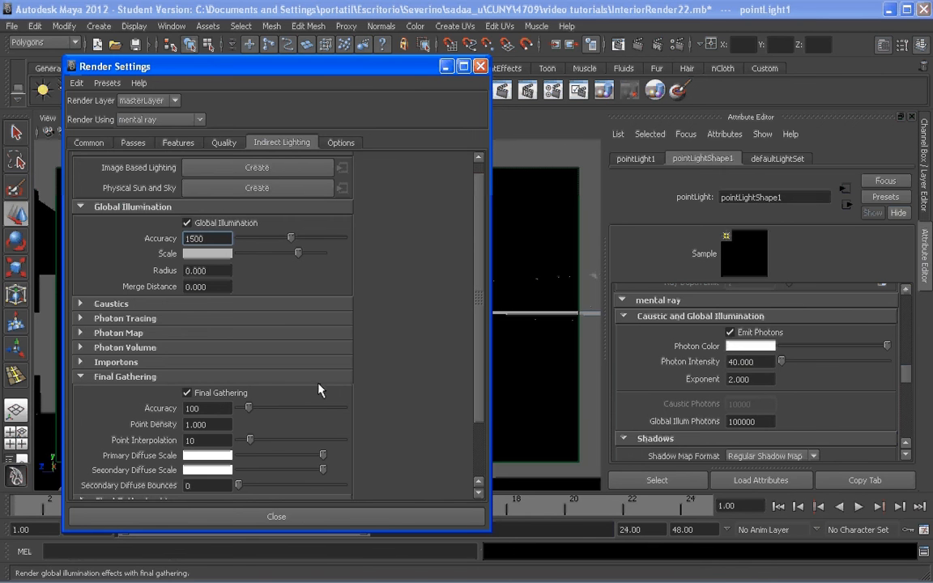
mouse_move(479, 327)
mouse_down()
mouse_move(480, 341)
mouse_move(475, 333)
mouse_up()
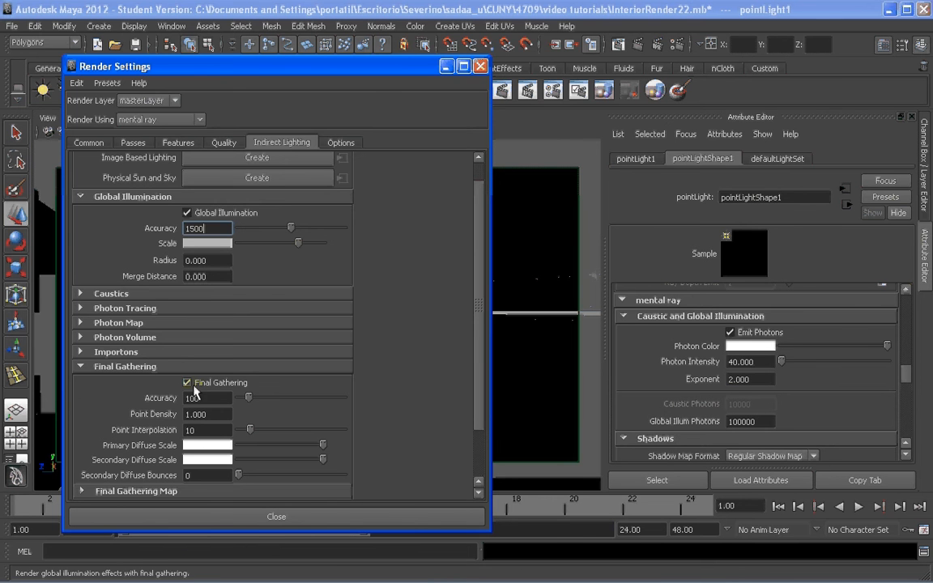
- Select the piston mesh and review the diffuse and reflection attributes of its mia_material_x1 material
click(530, 205)
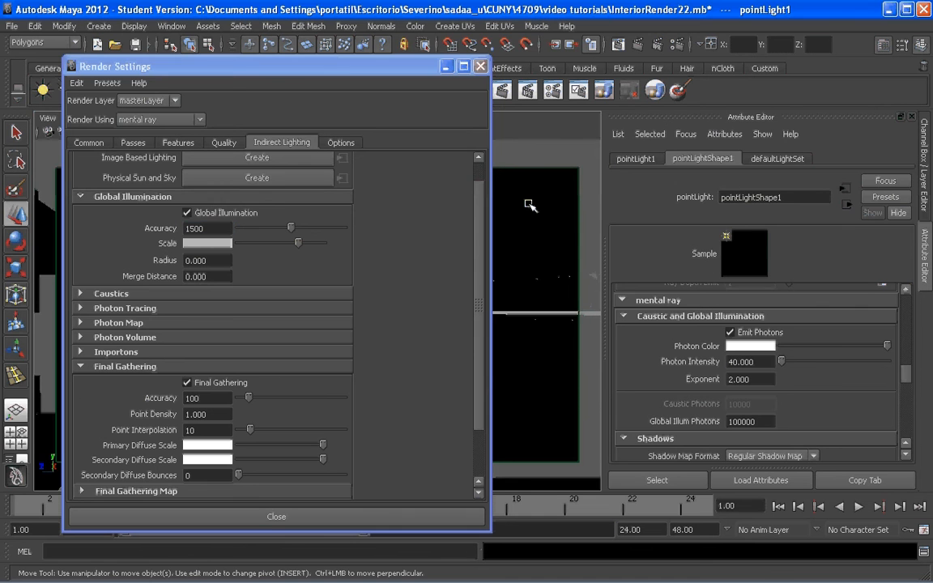
click(530, 205)
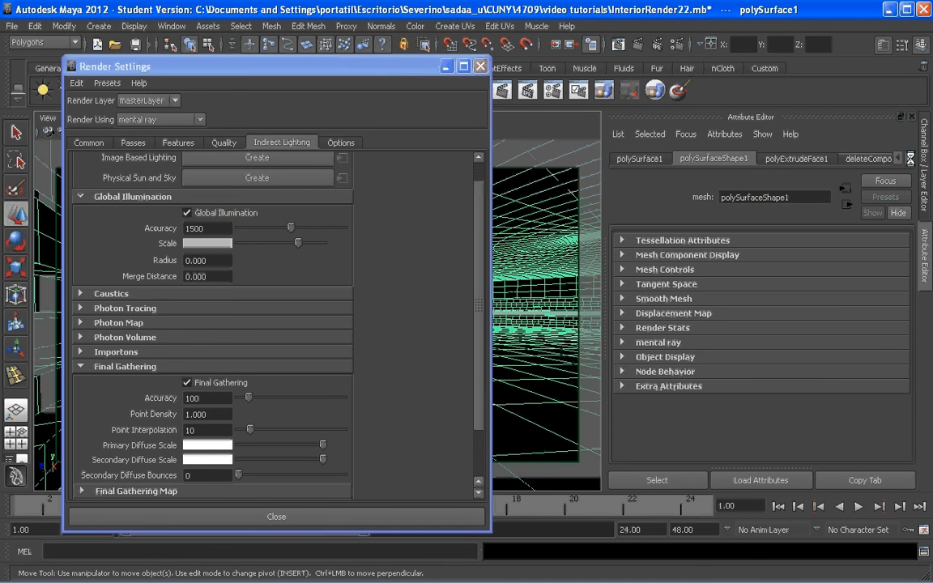
click(909, 157)
click(909, 157)
click(855, 158)
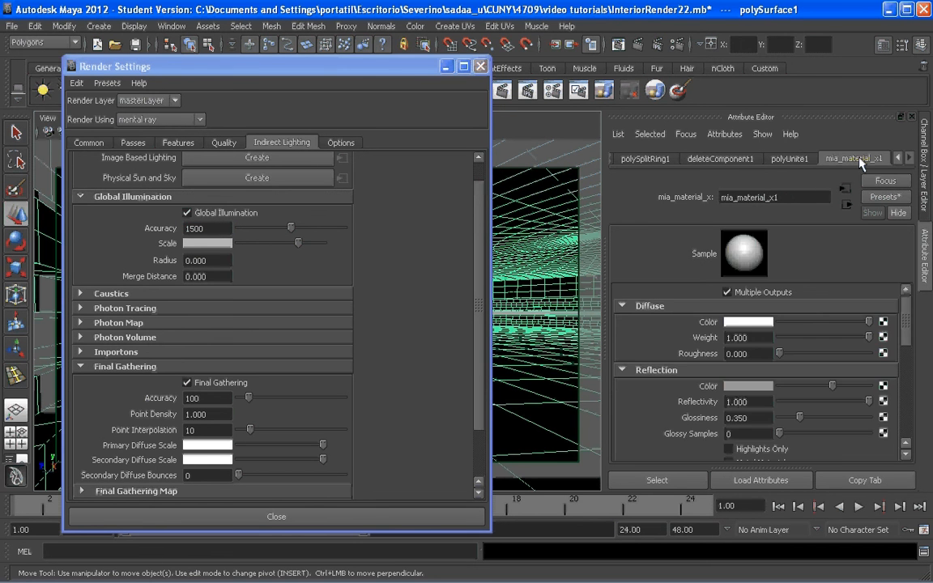
drag(905, 308, 905, 317)
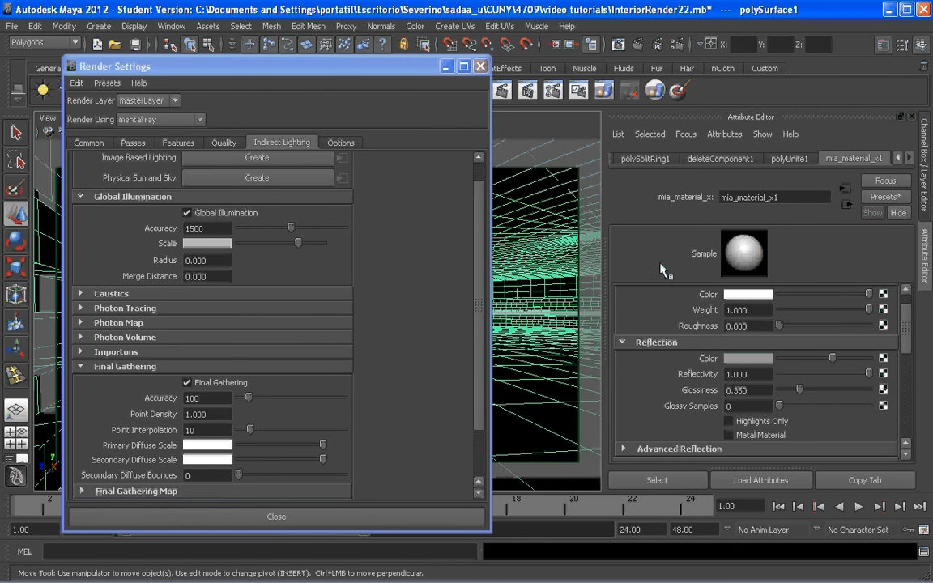
- Select the spot light above the piston's cutout and review its depth map shadow attributes, including Fog Shadow Samples
click(395, 66)
drag(396, 68, 787, 56)
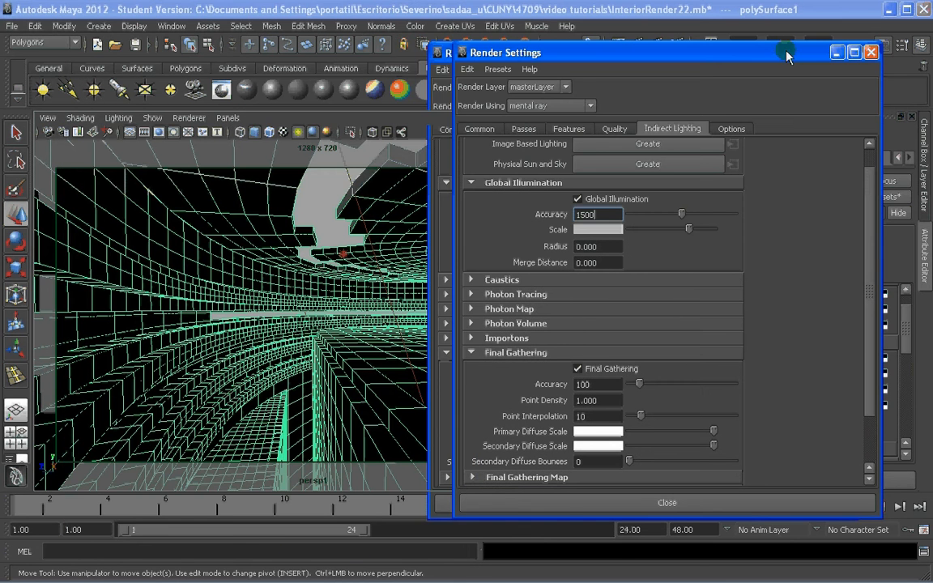
click(348, 167)
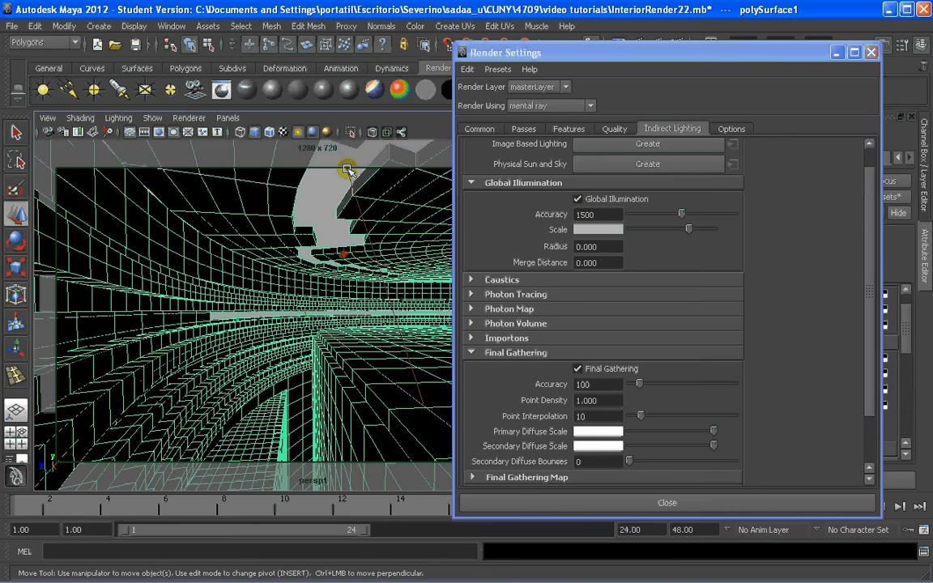
drag(625, 51, 192, 53)
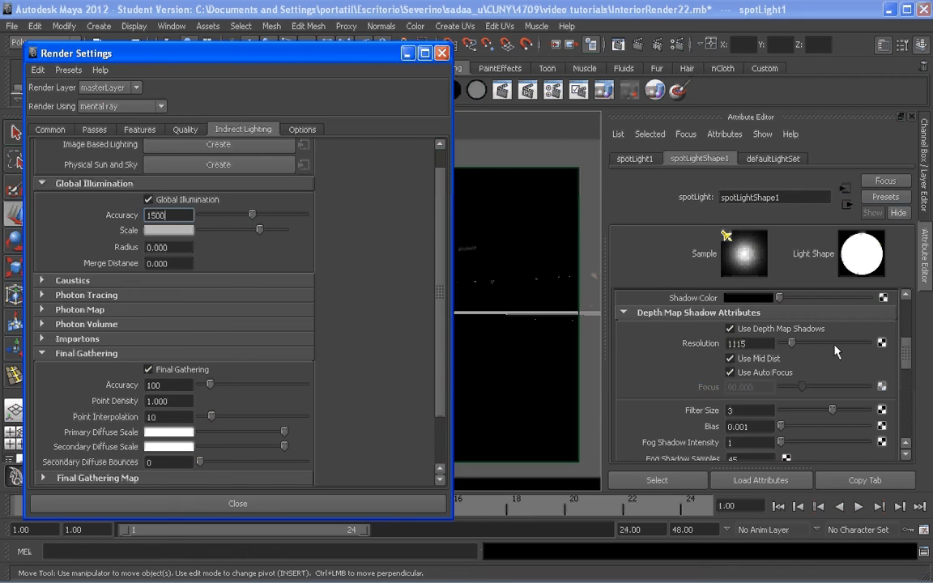
drag(906, 359, 906, 369)
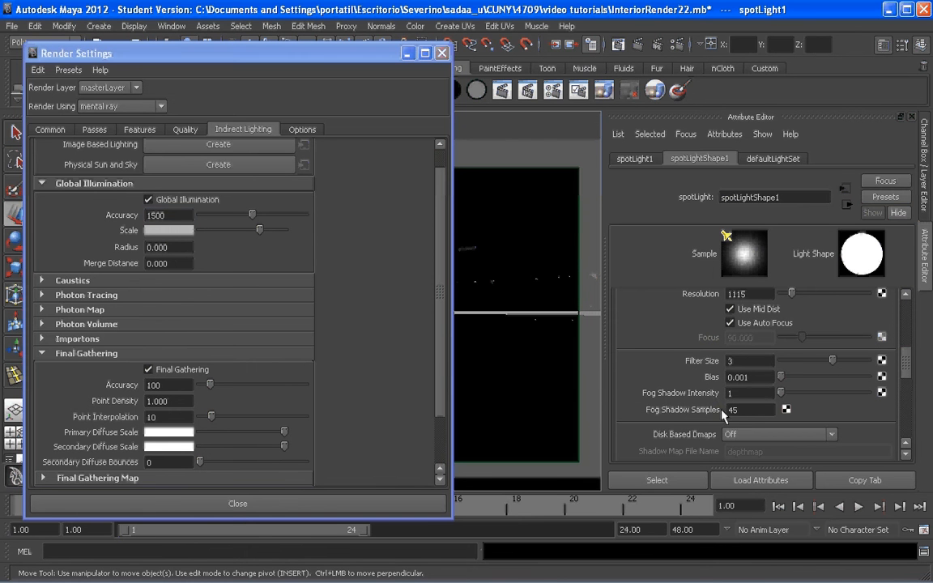
click(753, 411)
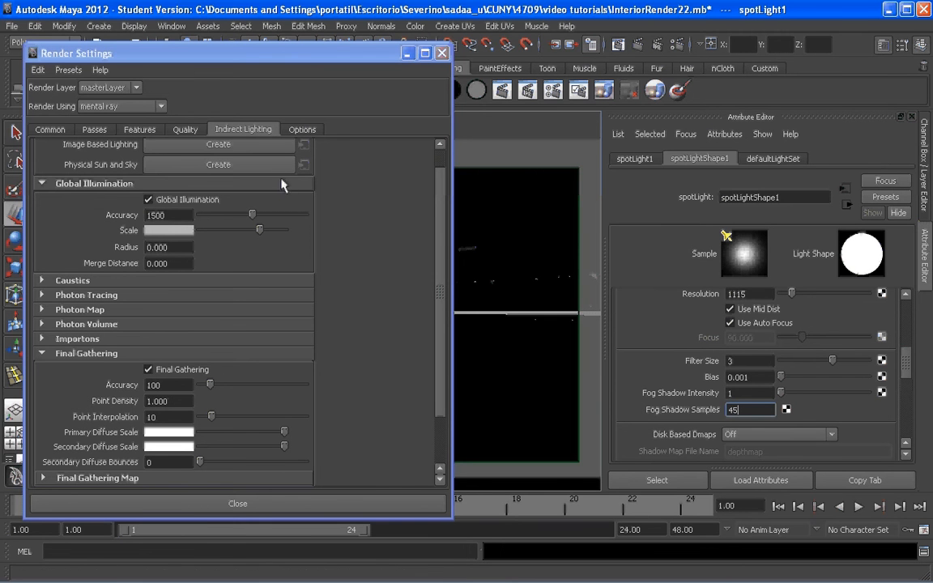
drag(281, 59, 294, 58)
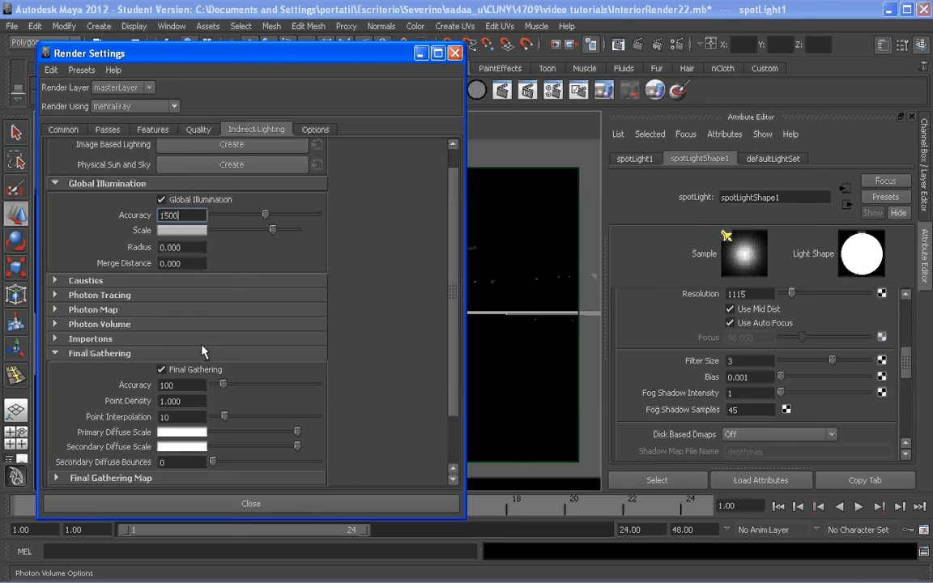